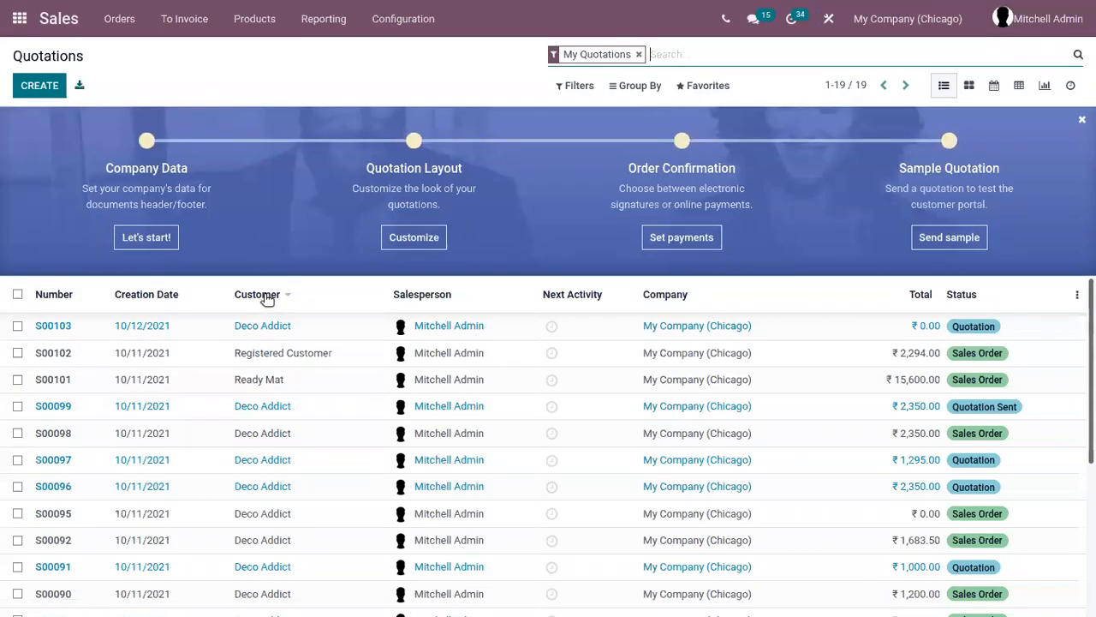
pyautogui.click(249, 360)
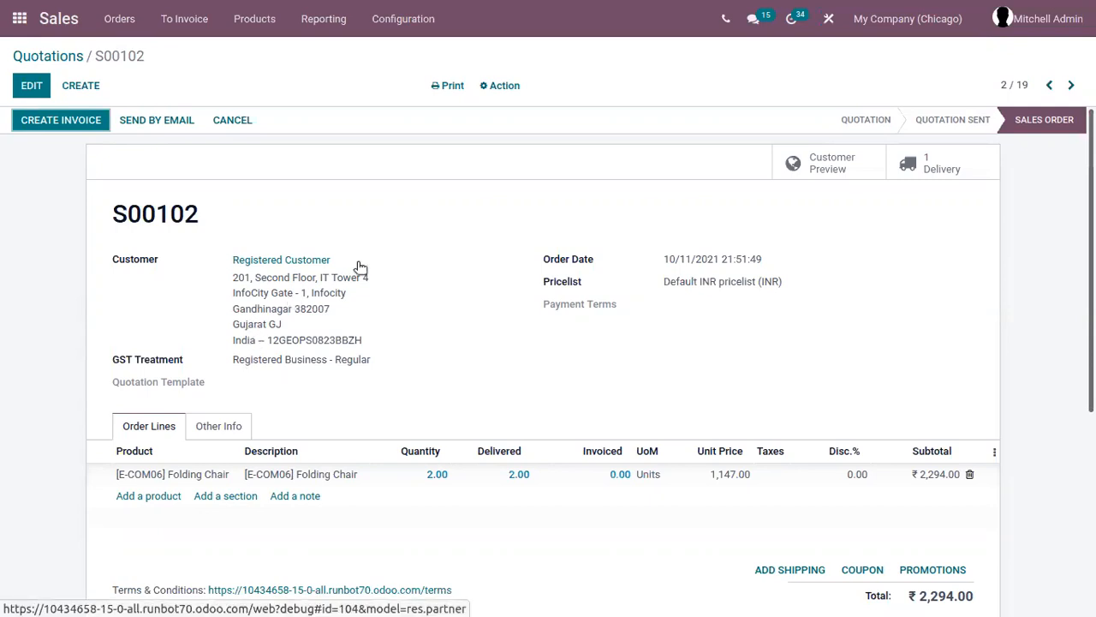
pyautogui.click(385, 24)
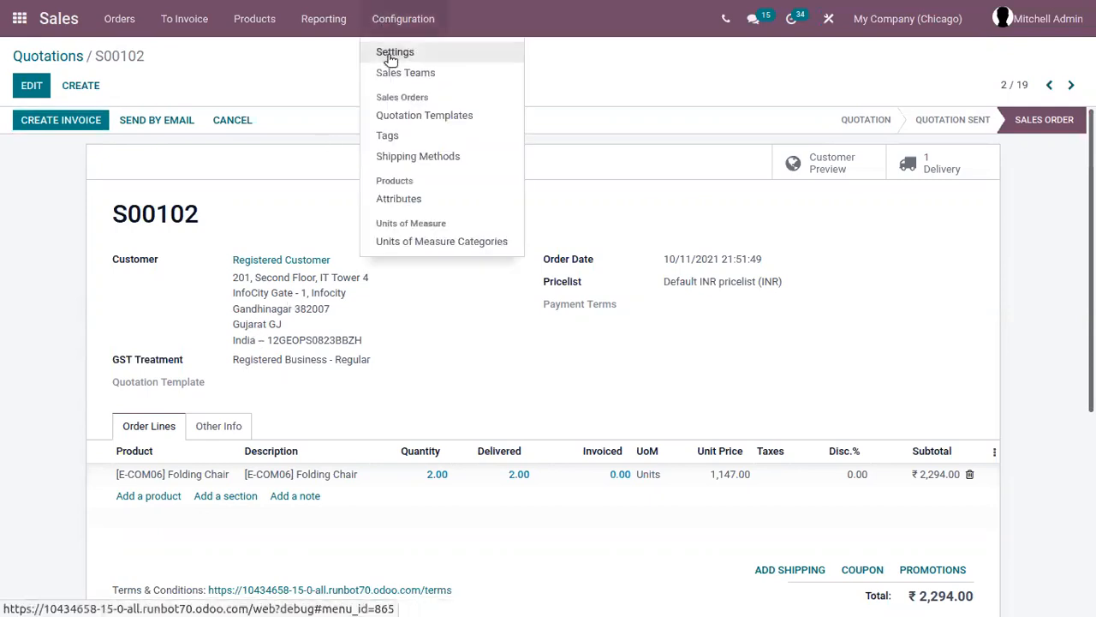
pyautogui.click(387, 51)
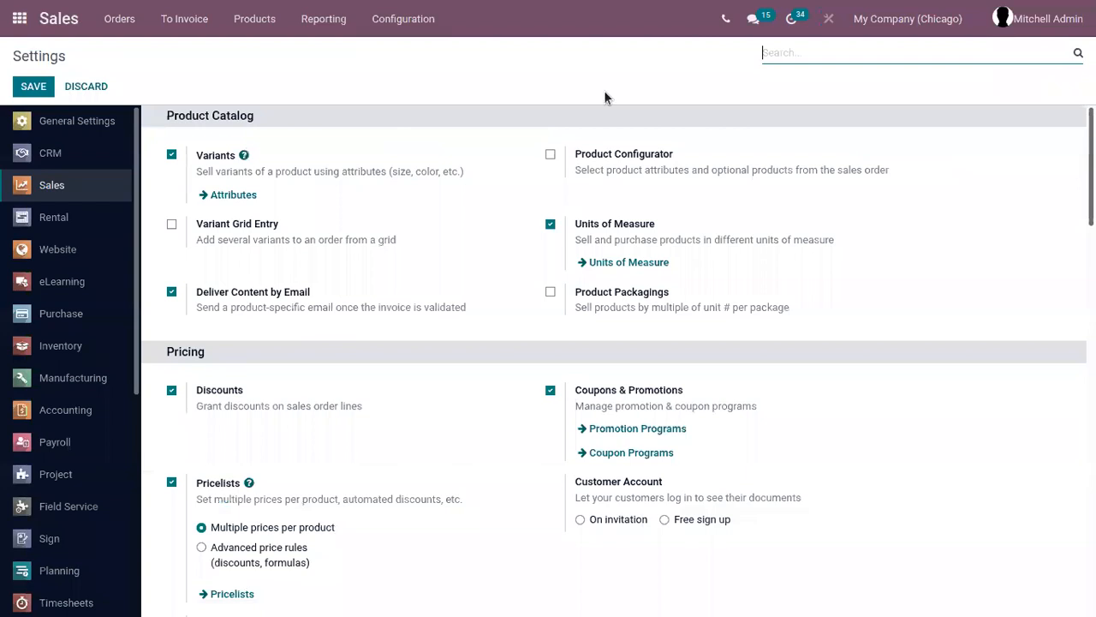
pyautogui.write('add')
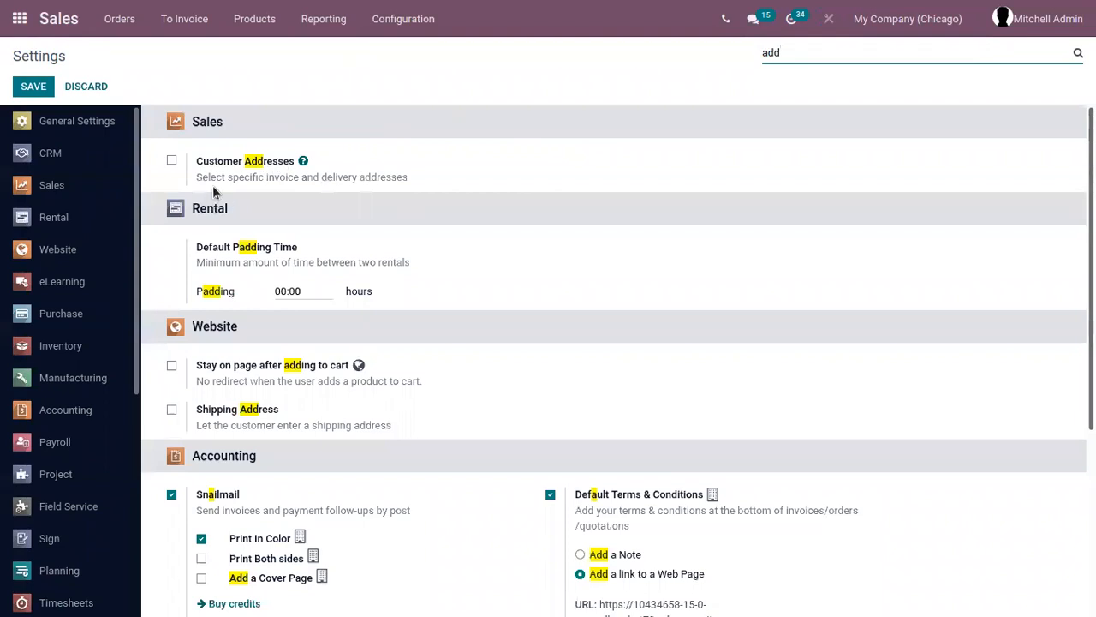
pyautogui.click(171, 162)
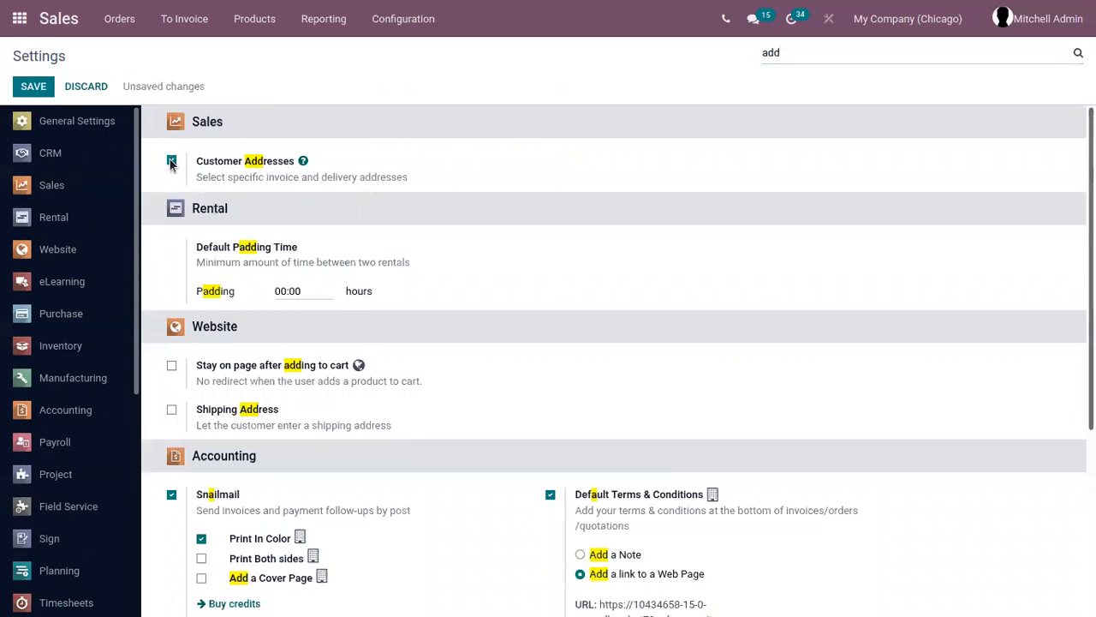
pyautogui.click(171, 163)
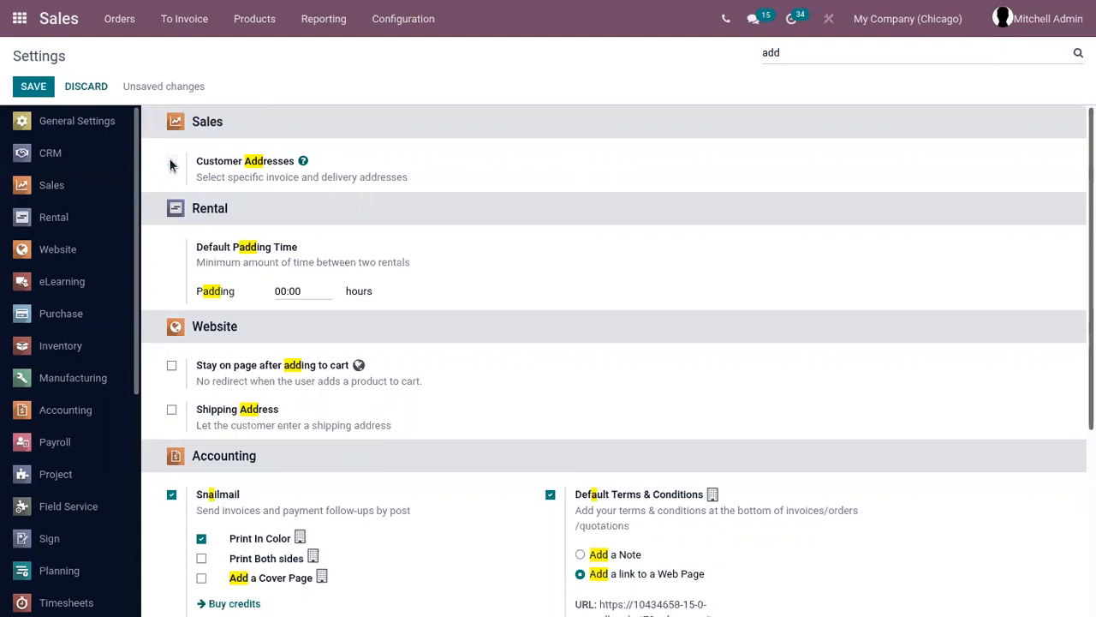
# Discard the pending settings changes and open Registered Customer's sales order to examine its customer address details
pyautogui.click(116, 22)
pyautogui.click(124, 55)
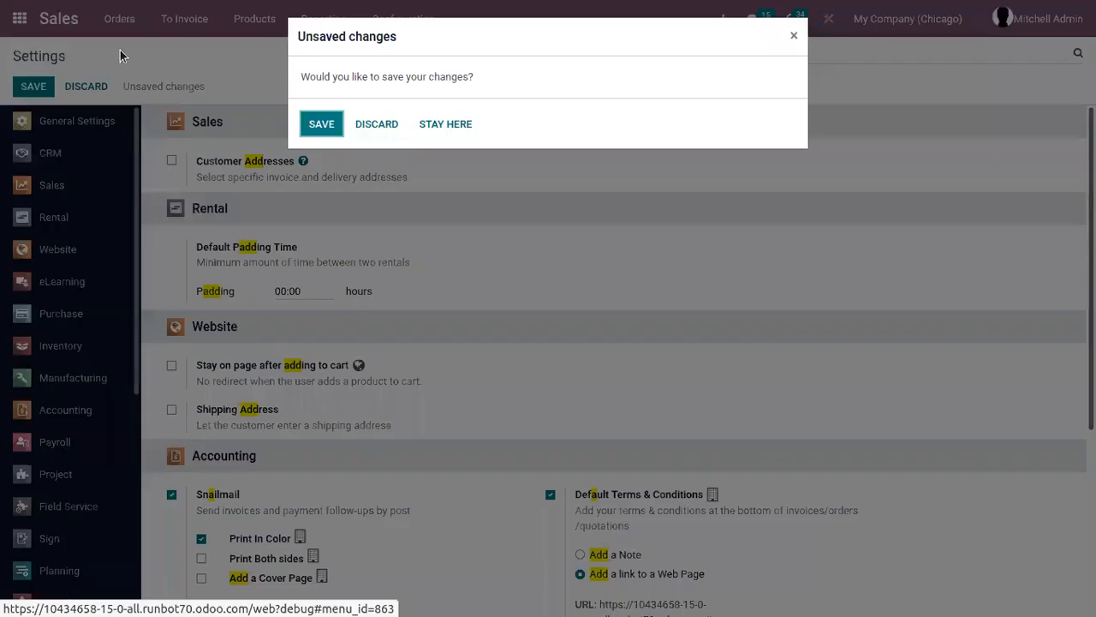
pyautogui.click(368, 121)
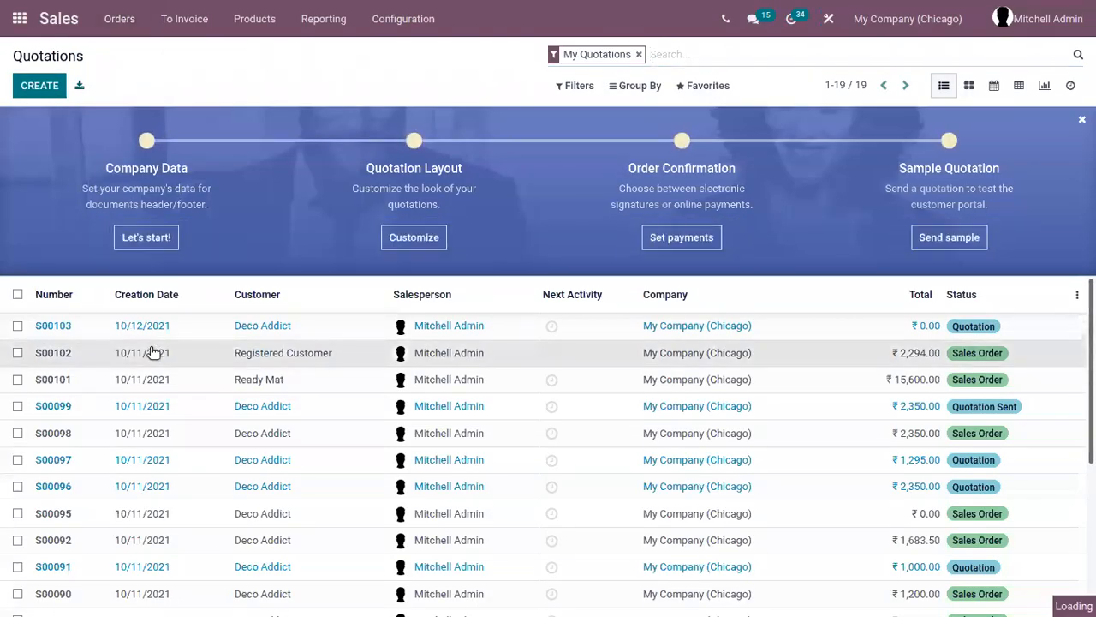
pyautogui.click(152, 352)
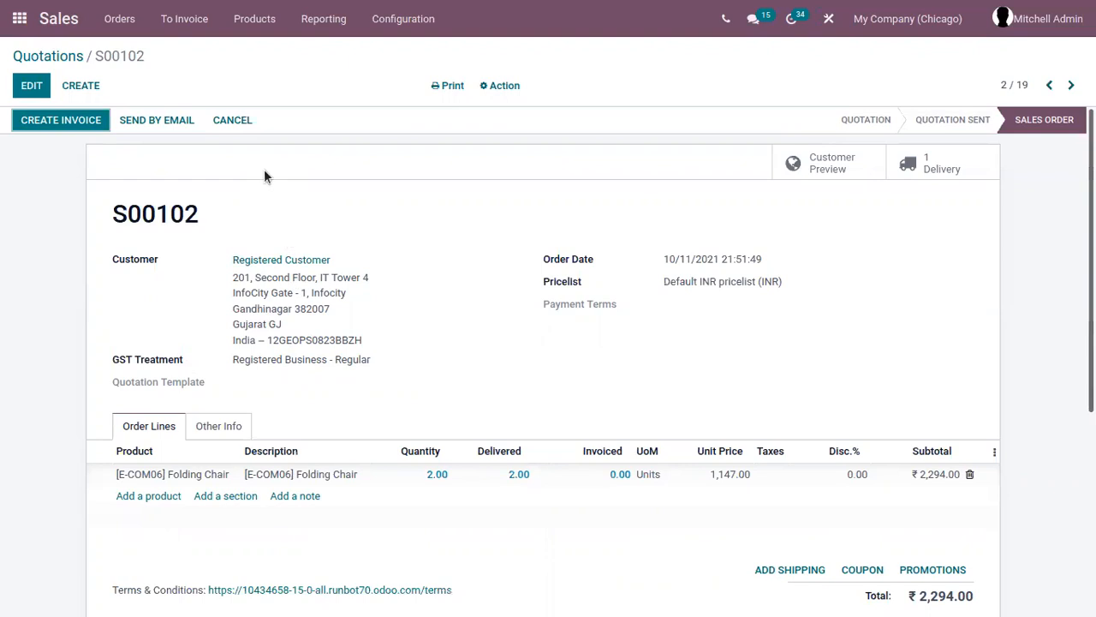
# Find the Customer Addresses option in the Sales settings with the search term "add", enable it and save the settings
pyautogui.click(399, 18)
pyautogui.click(399, 54)
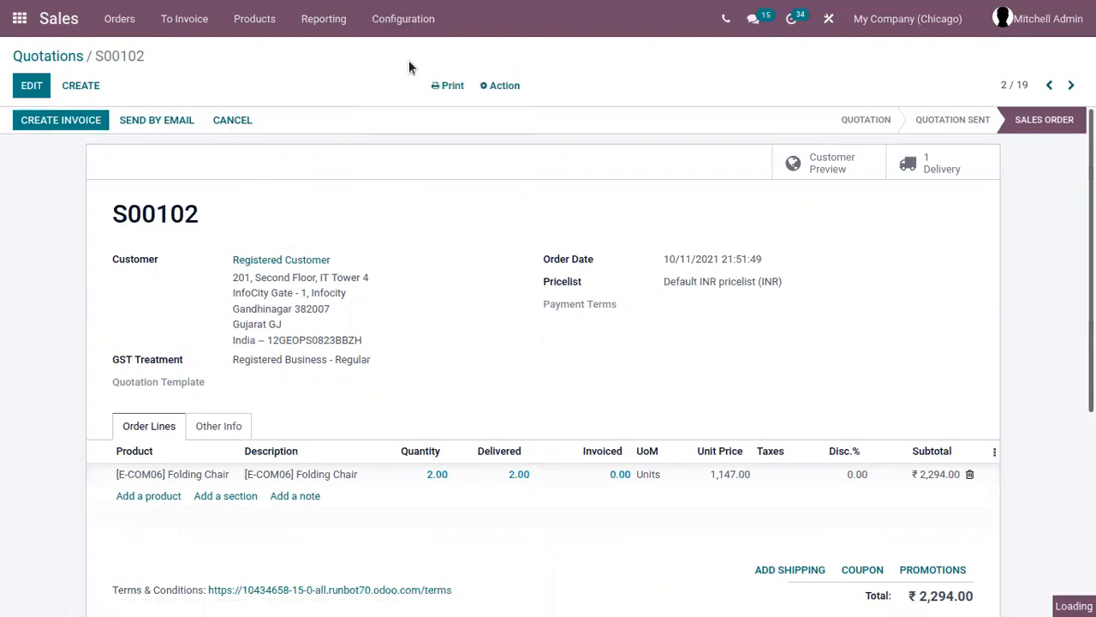
pyautogui.write('add')
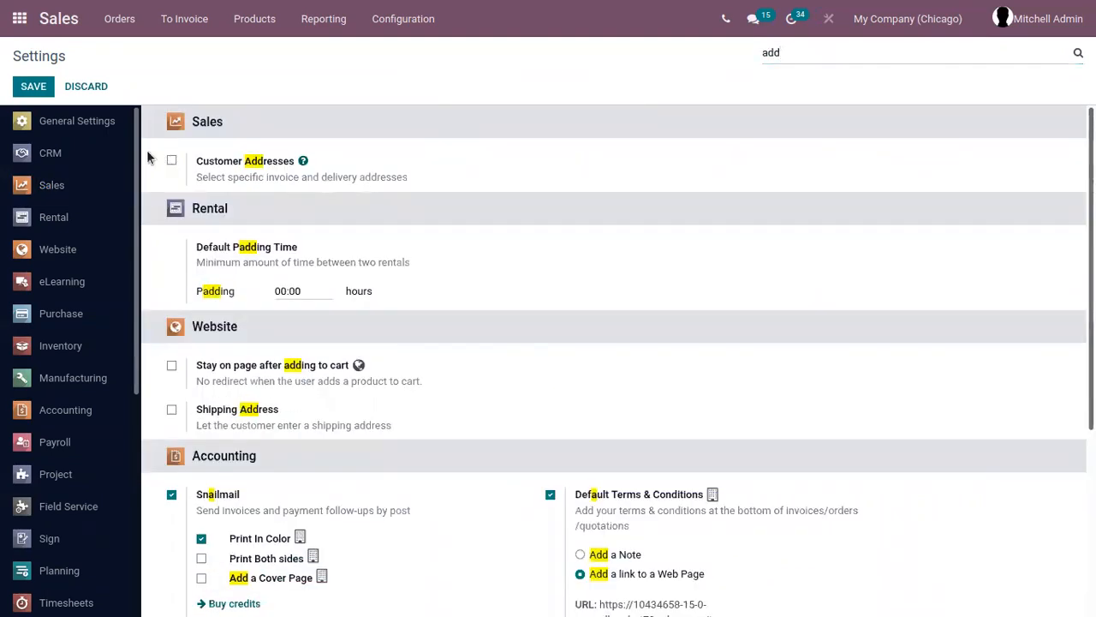
pyautogui.click(172, 160)
pyautogui.click(33, 86)
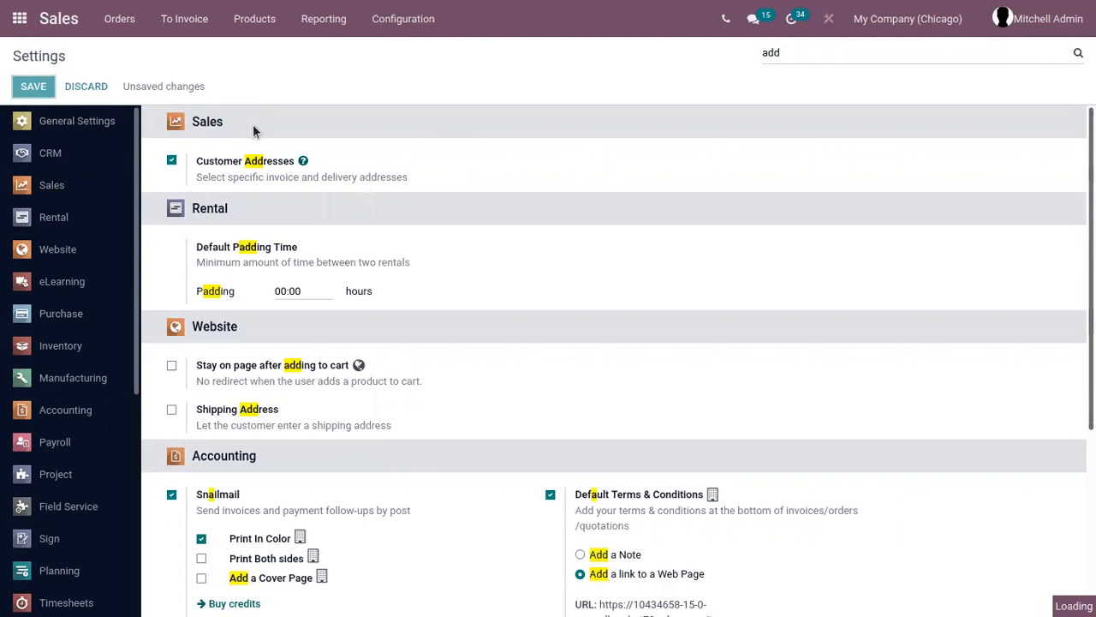
pyautogui.moveTo(366, 292)
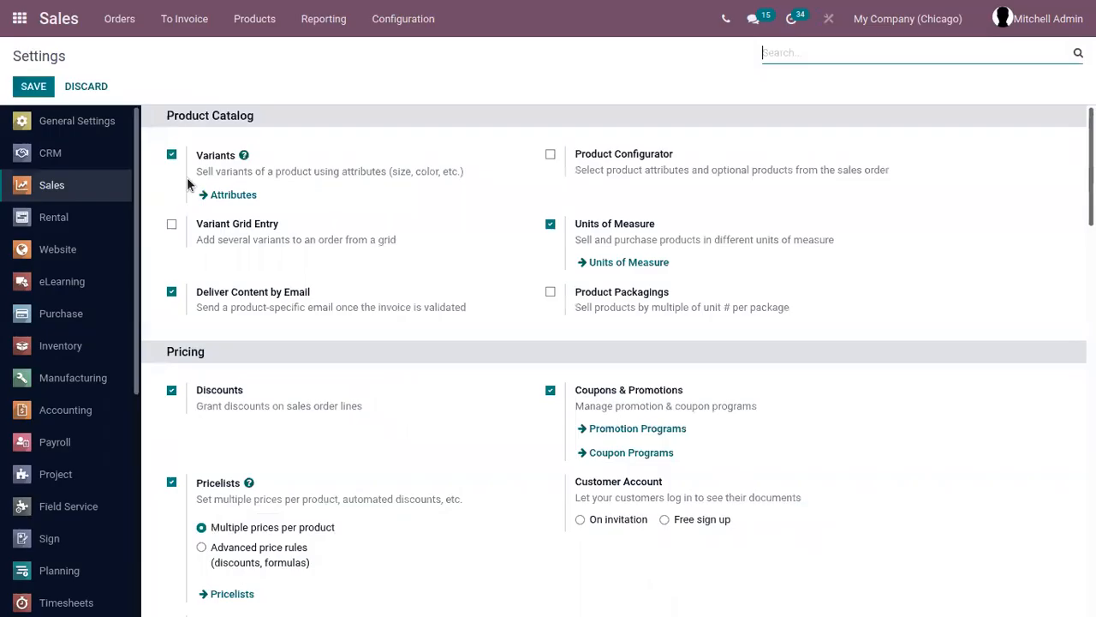
# Create a new sales order for customer Deco Addict with Azure Interior as the invoice address
pyautogui.click(120, 19)
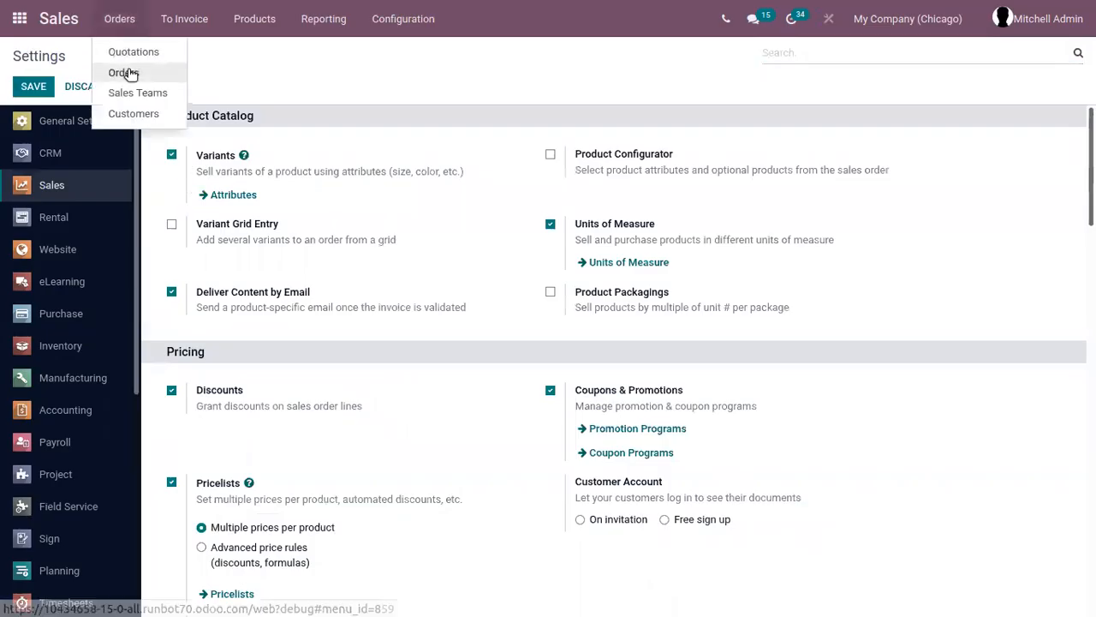
pyautogui.click(33, 86)
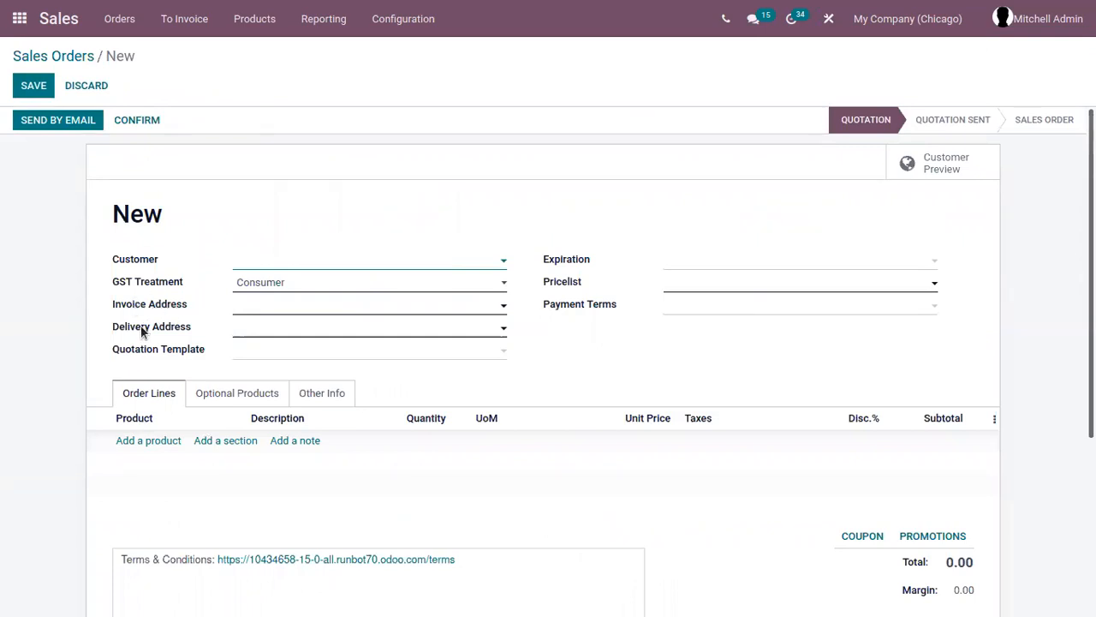
pyautogui.click(257, 258)
pyautogui.click(268, 290)
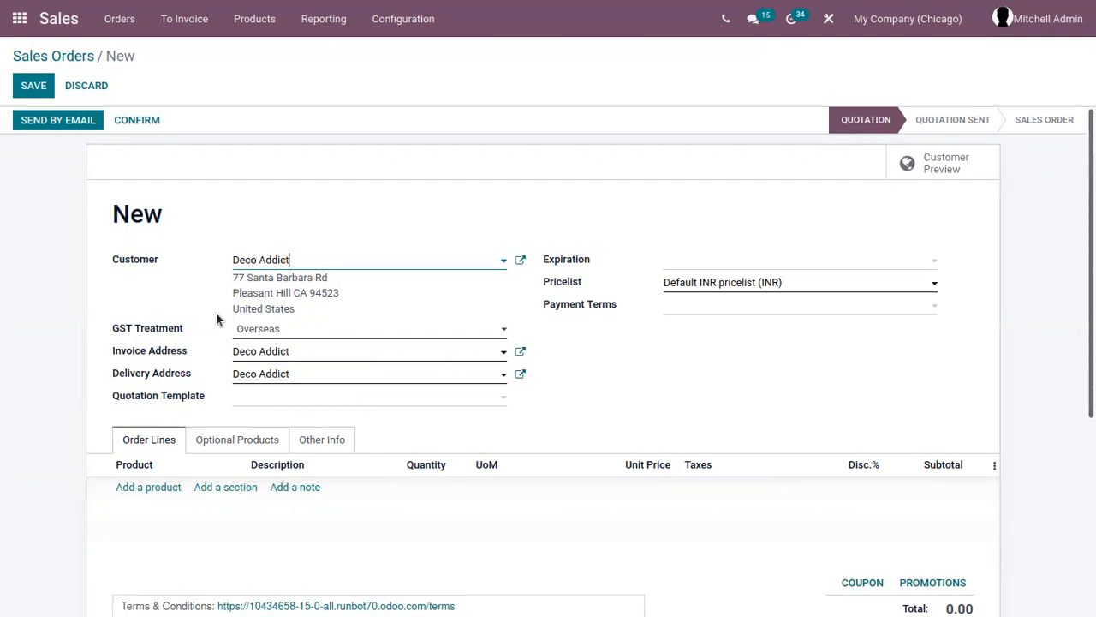
pyautogui.click(283, 351)
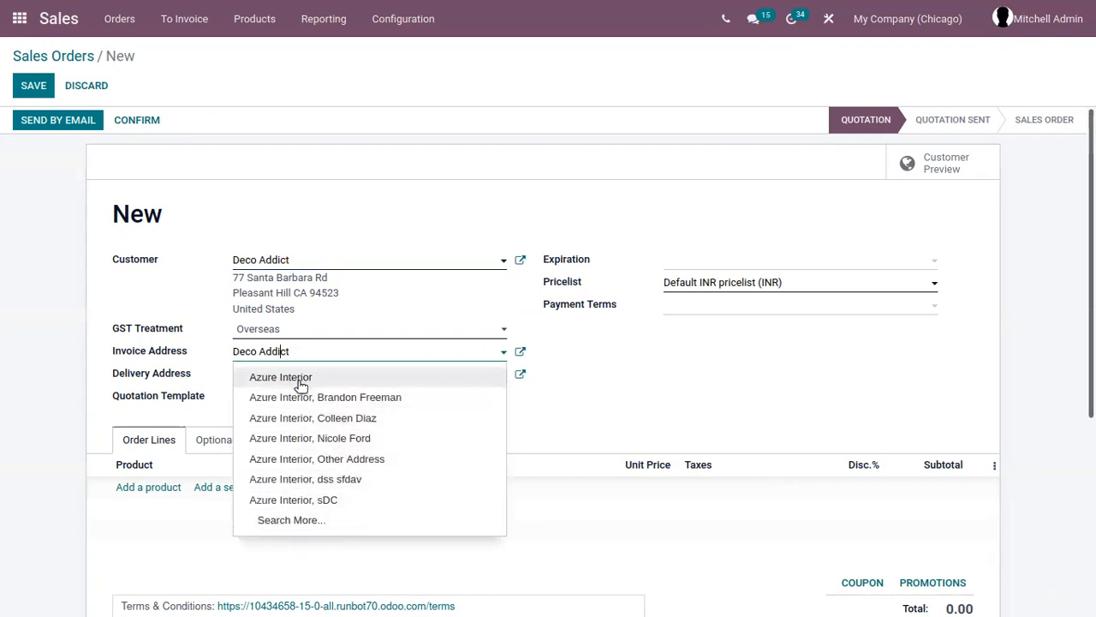
pyautogui.click(300, 381)
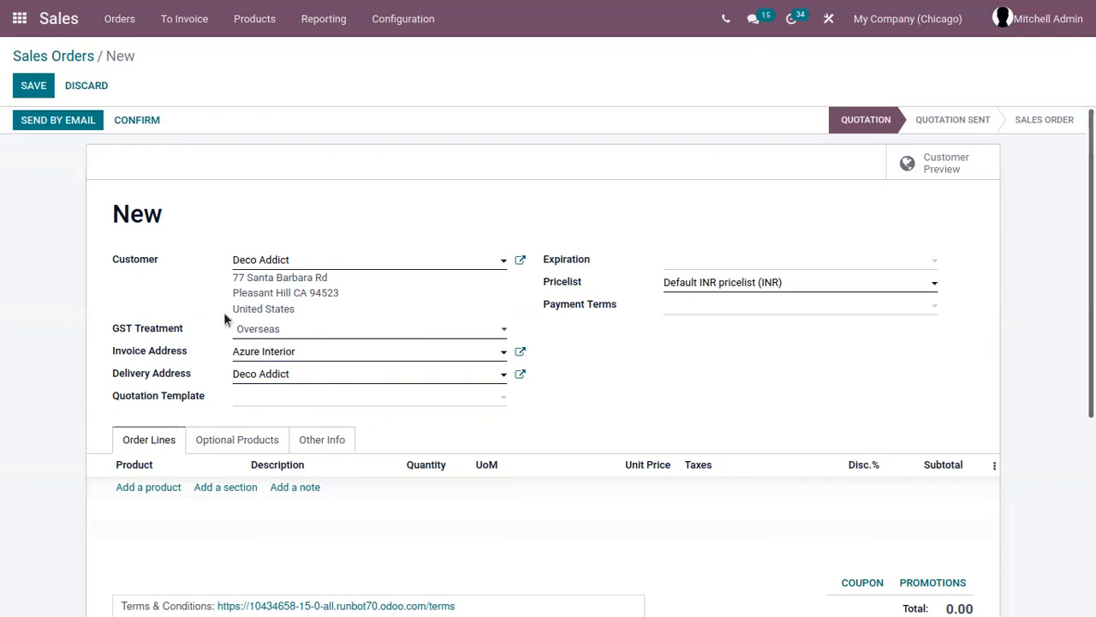
# Add the product [CONS_0001] Whiteboard Pen to the order lines and confirm the order
pyautogui.click(147, 486)
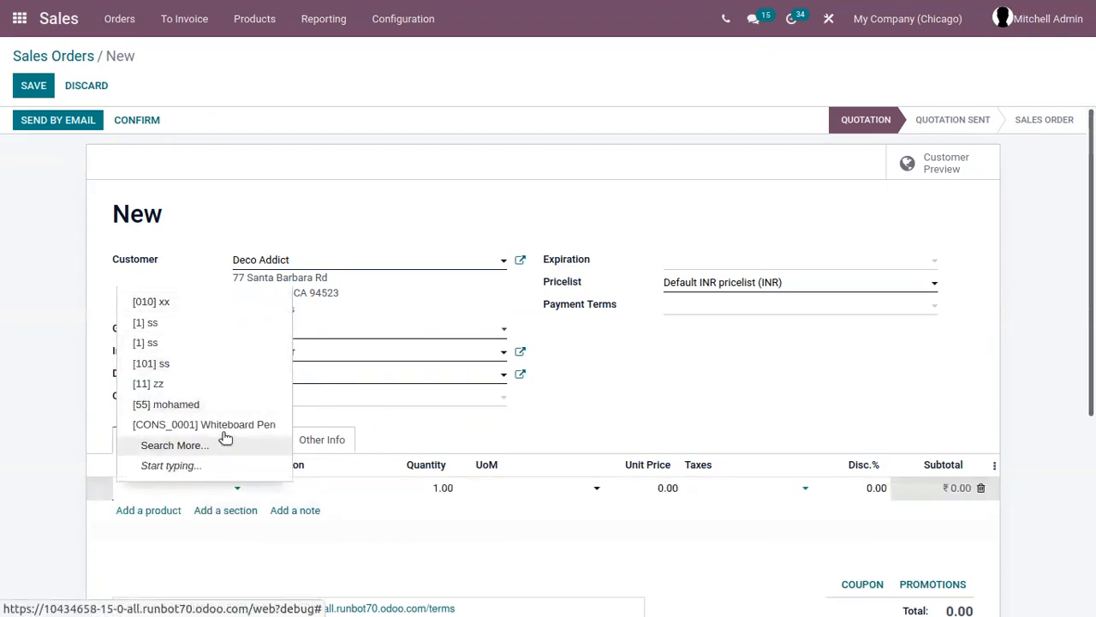
pyautogui.click(224, 425)
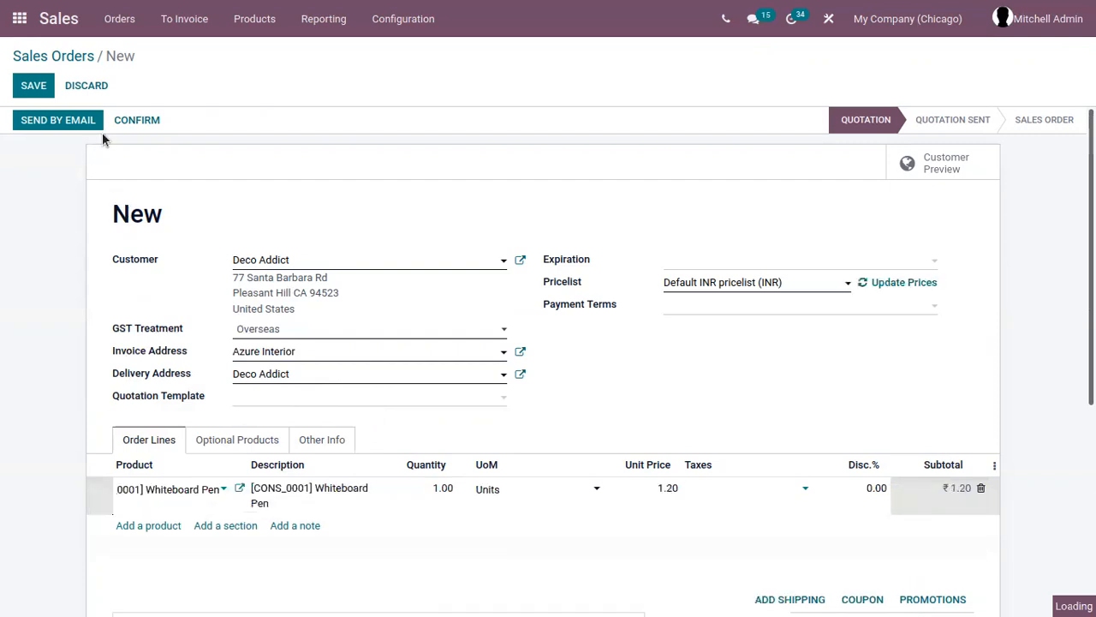
pyautogui.click(126, 121)
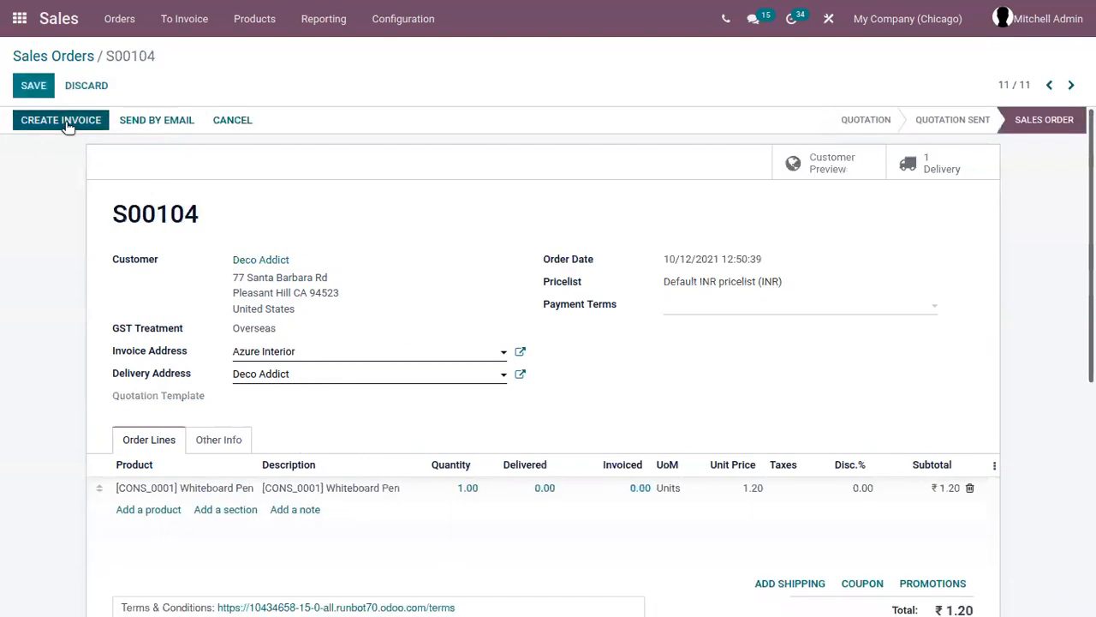
# Create a regular invoice from the confirmed order, view the draft, and return to the sales order
pyautogui.click(65, 122)
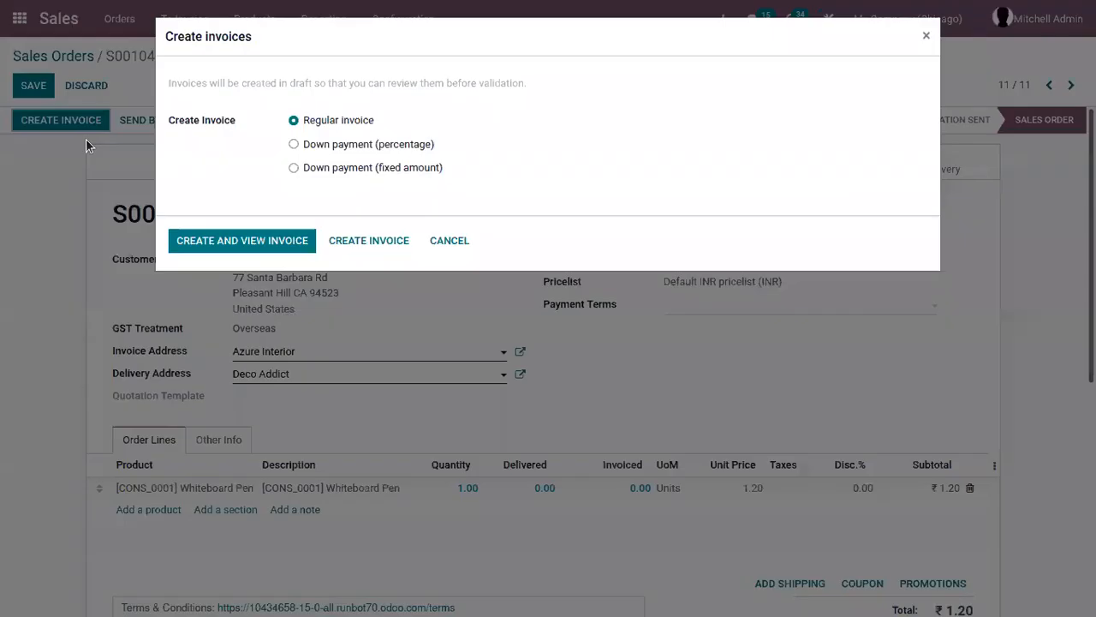
pyautogui.click(262, 247)
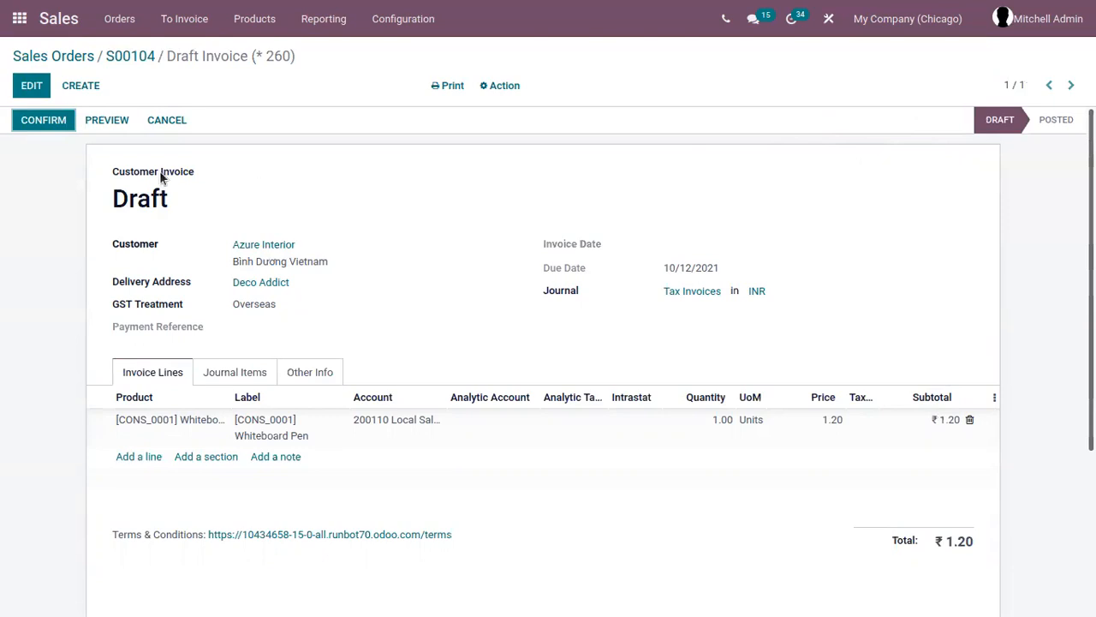
pyautogui.click(117, 60)
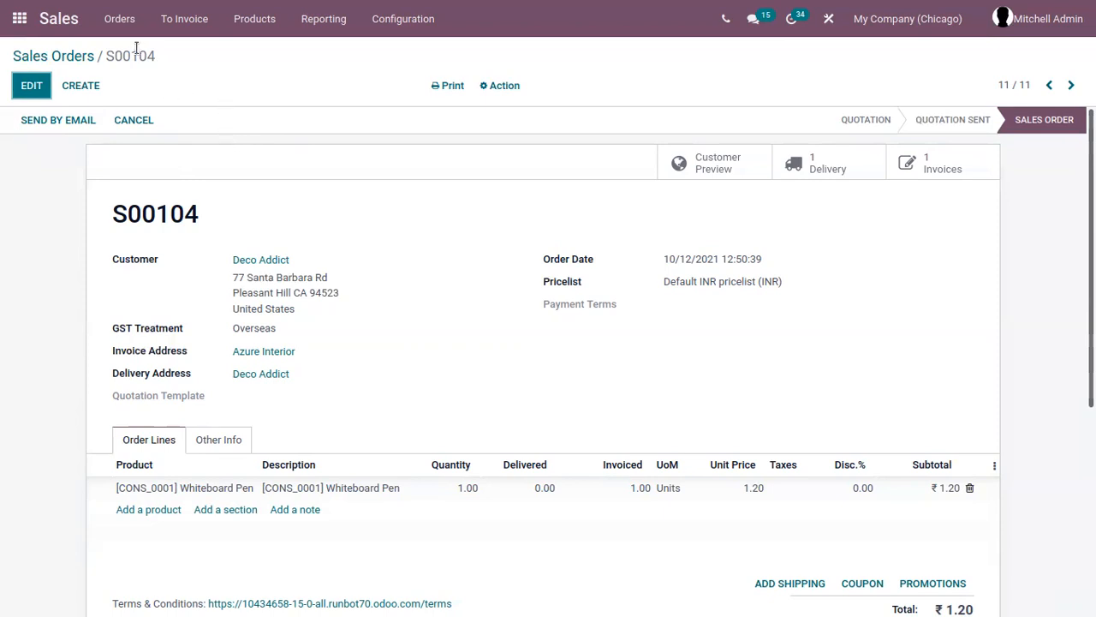
# Open the customer record of Azure Interior in edit mode and view its contacts and addresses
pyautogui.click(122, 20)
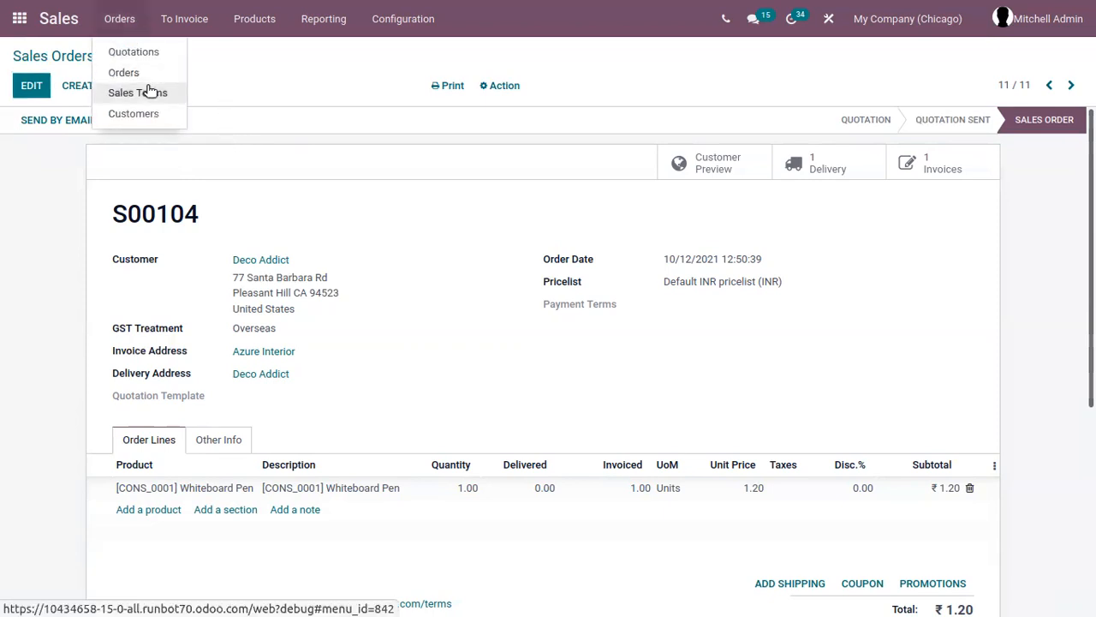
pyautogui.click(145, 114)
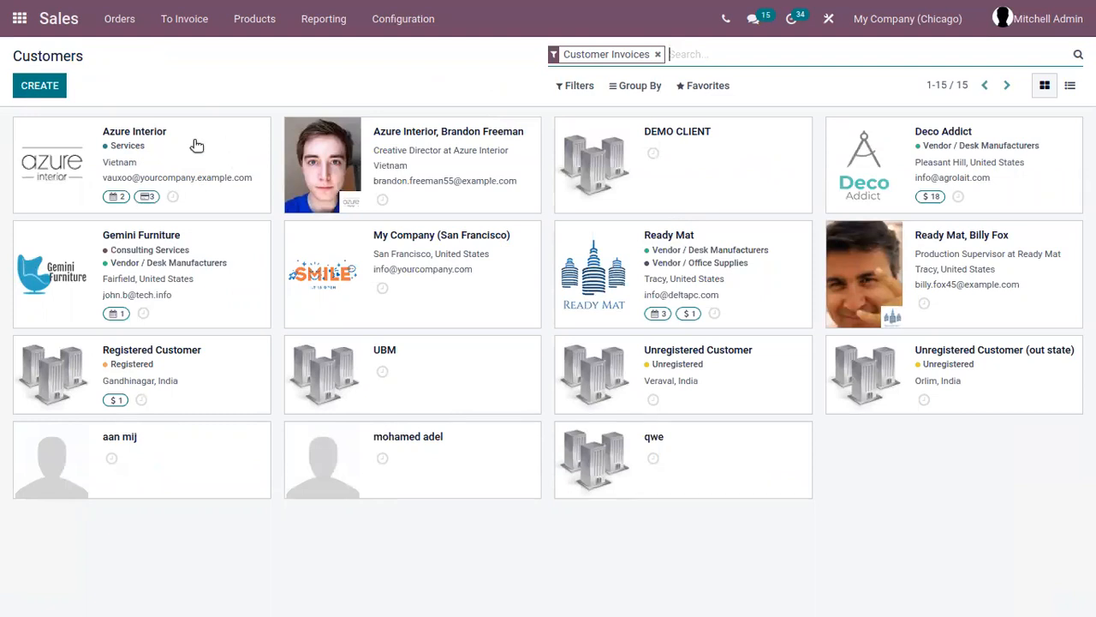
pyautogui.click(187, 143)
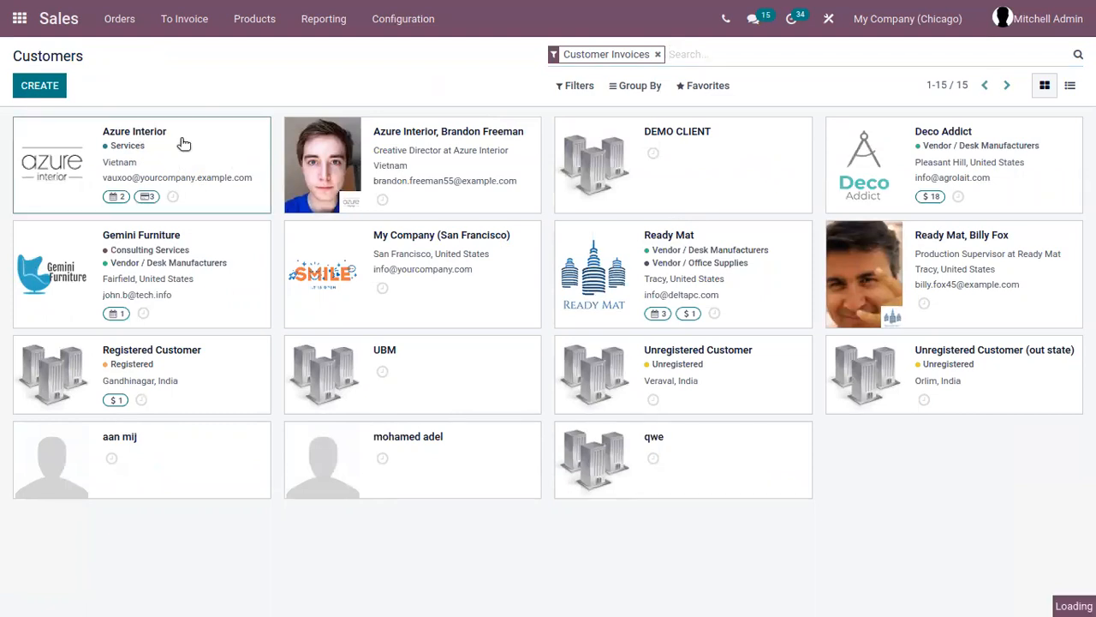
pyautogui.click(33, 88)
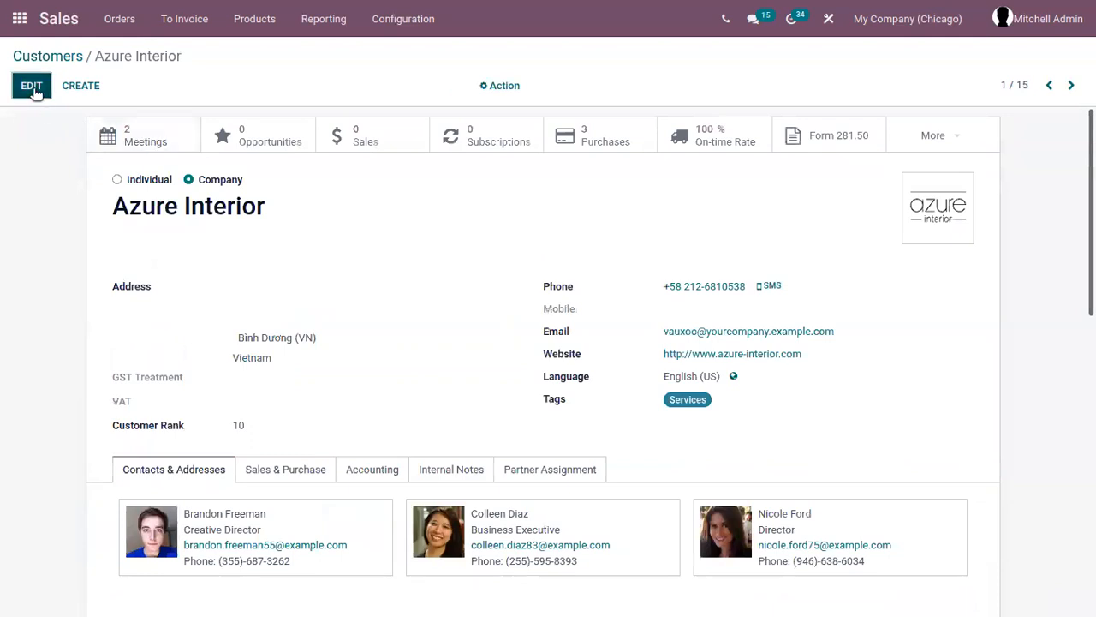
pyautogui.scroll(-2, 306, 370)
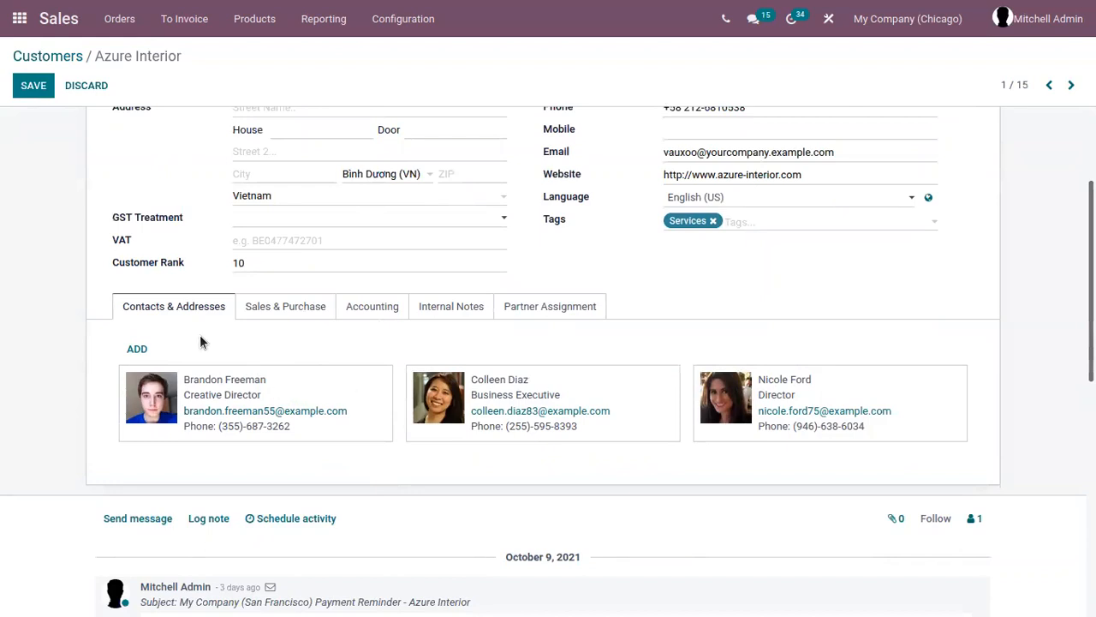
# Examine the Invoice Address and Delivery Address types on Azure Interior's first contact, closing it without saving
pyautogui.click(322, 390)
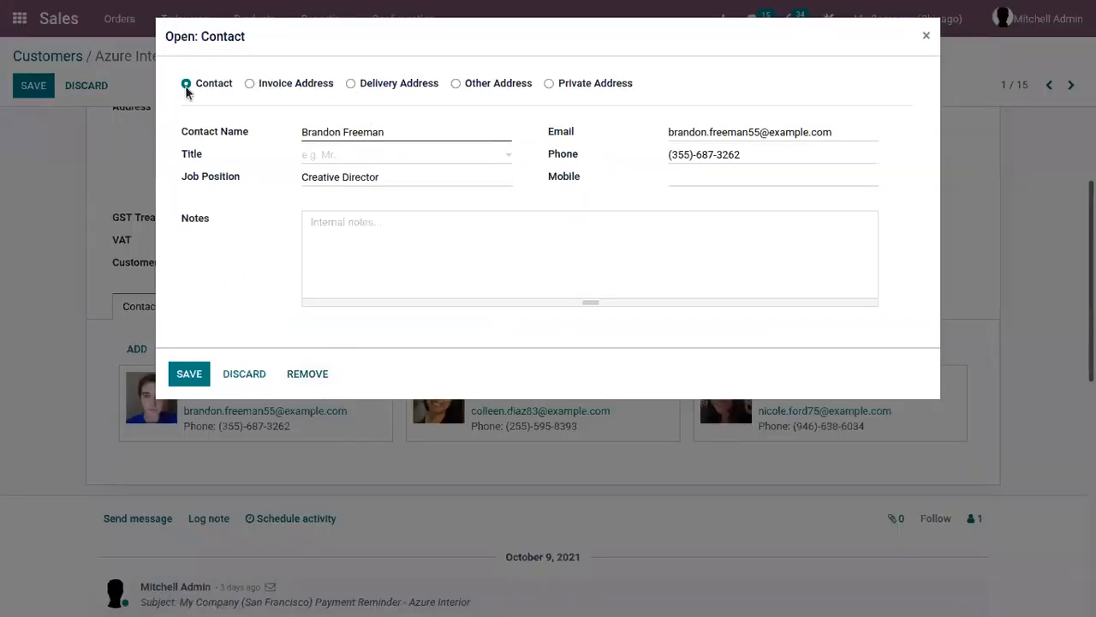
pyautogui.click(281, 85)
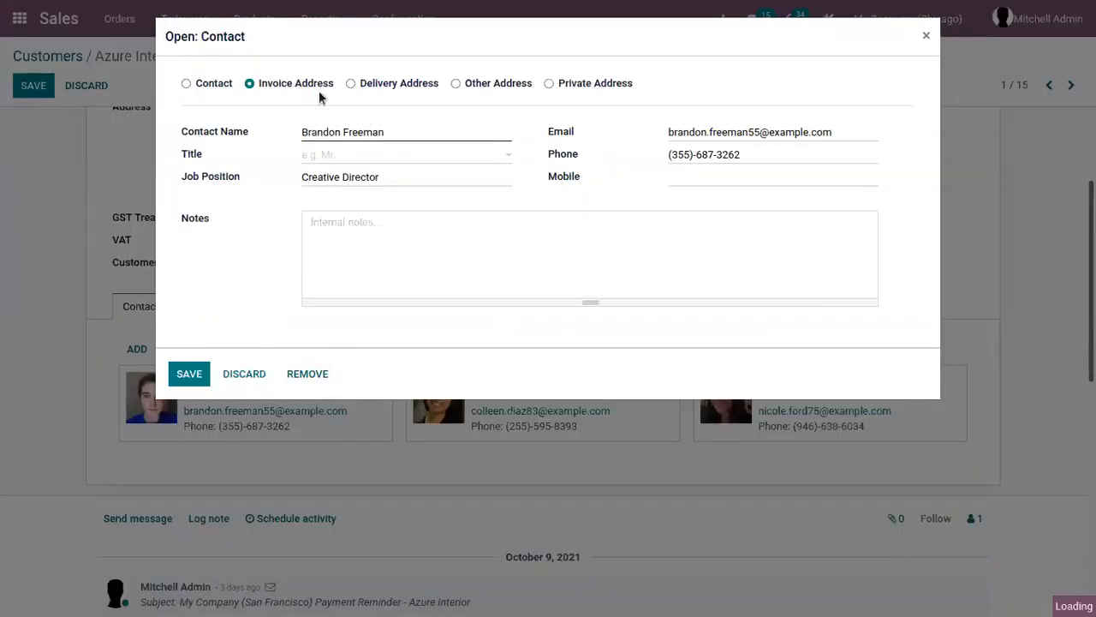
pyautogui.click(391, 84)
pyautogui.click(291, 85)
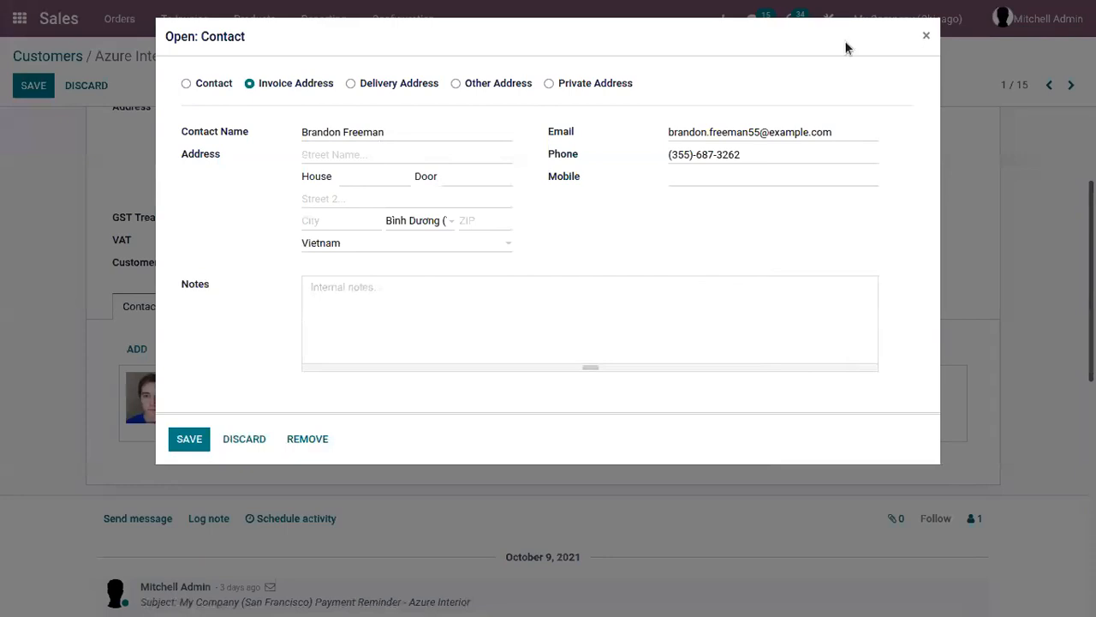
pyautogui.click(926, 36)
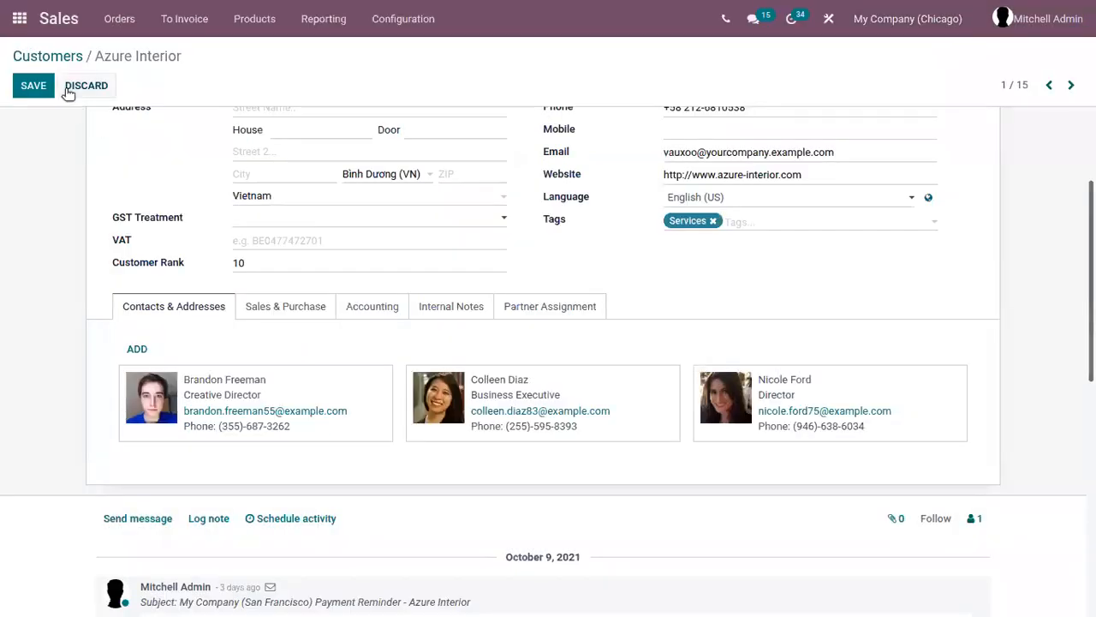
# Create a new customer record from the customer list, fill in its street field, and set the country to Albania
pyautogui.click(41, 61)
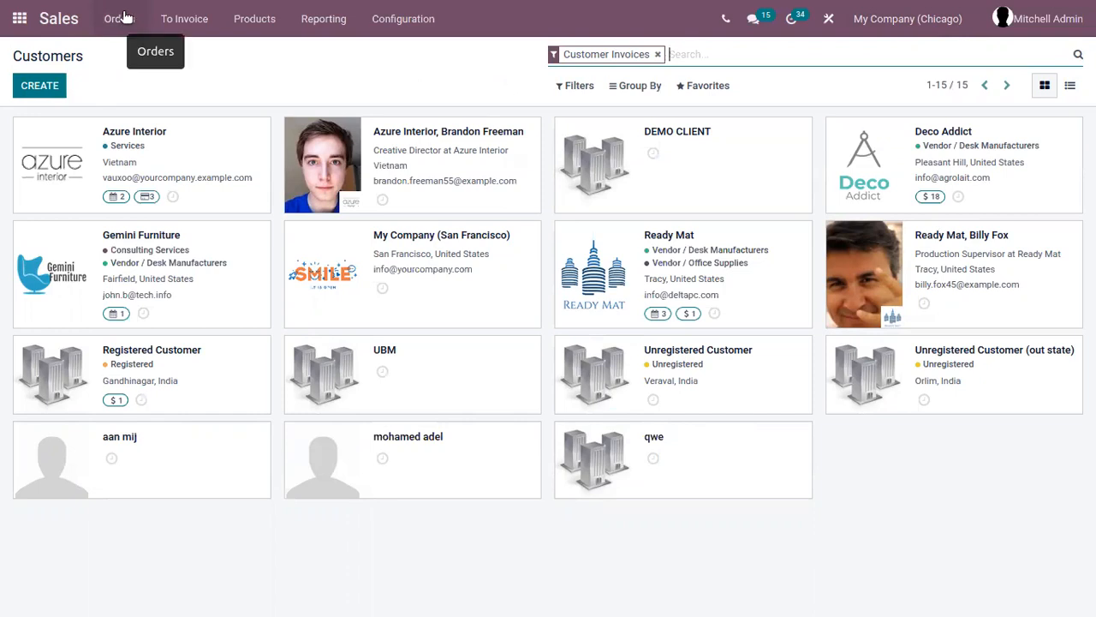
pyautogui.click(36, 86)
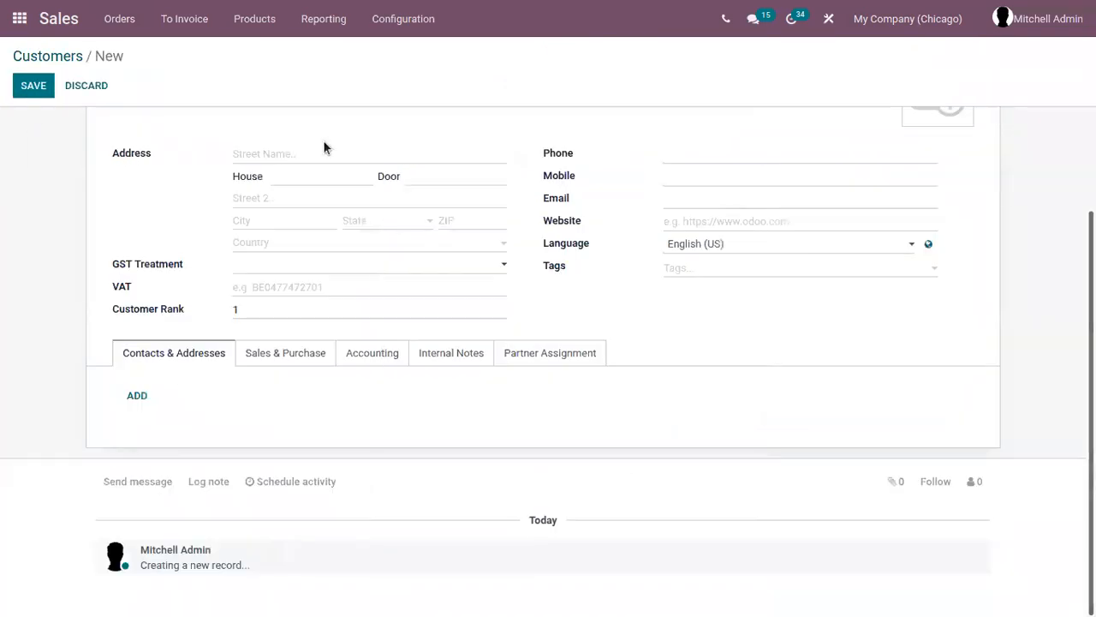
pyautogui.click(333, 153)
pyautogui.write('Jo')
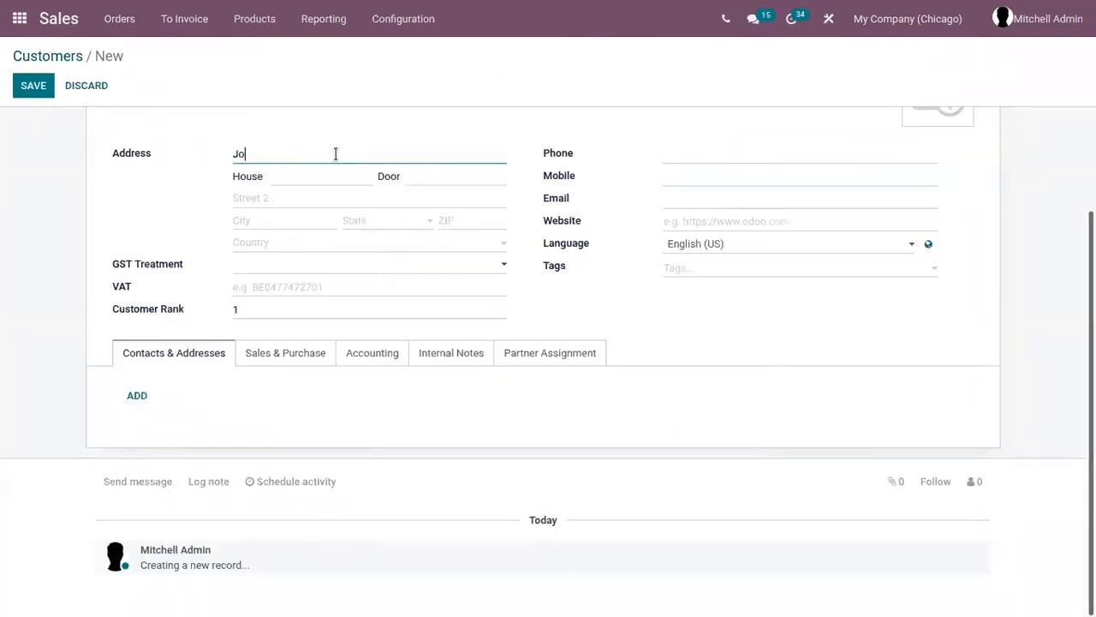
pyautogui.click(282, 243)
pyautogui.click(371, 234)
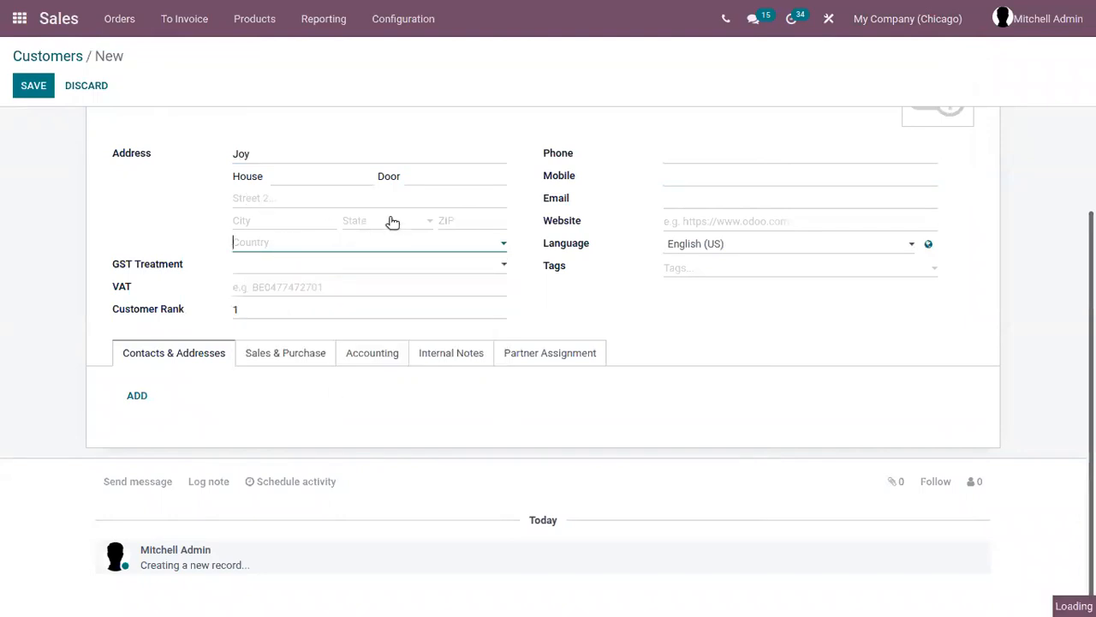
pyautogui.click(391, 221)
pyautogui.click(272, 264)
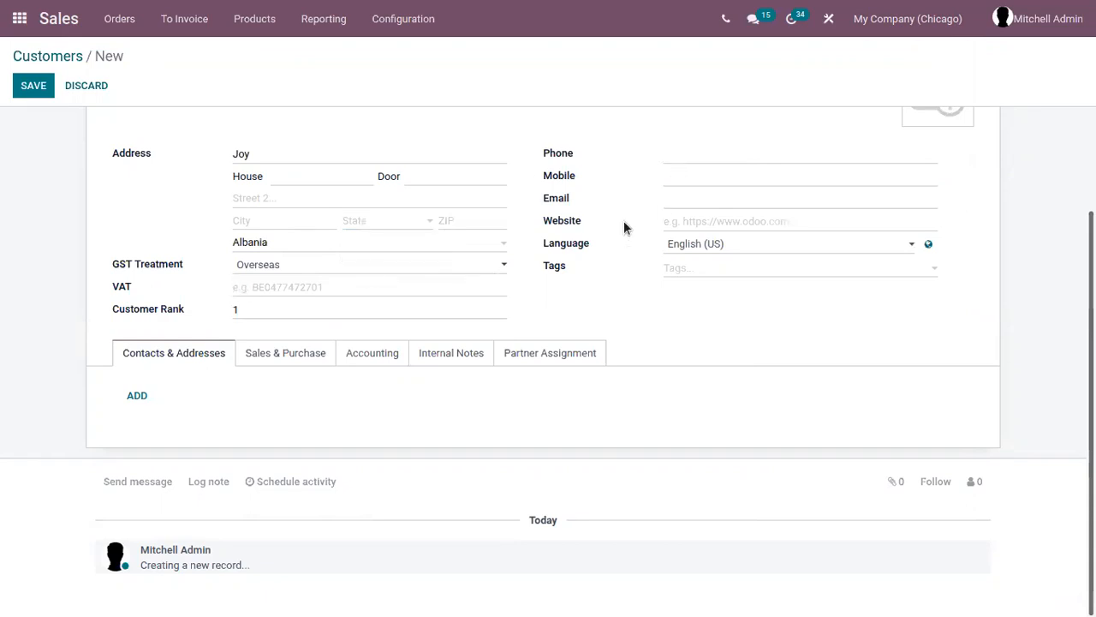
# Add an Invoice Address contact to the new customer, filling in its contact name and street
pyautogui.click(136, 395)
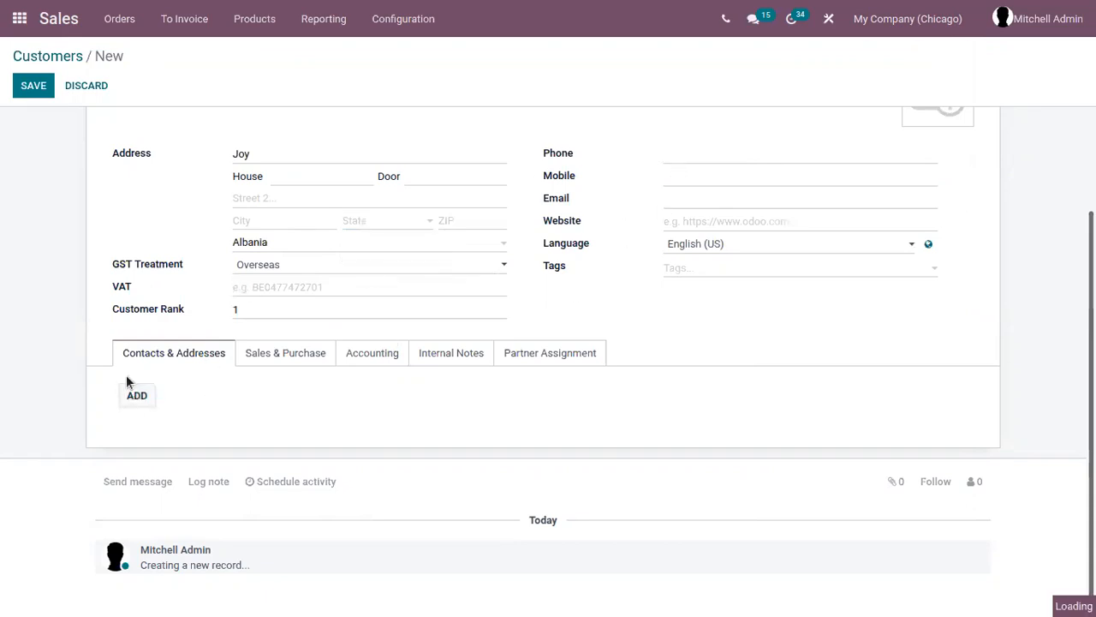
pyautogui.click(250, 83)
pyautogui.click(352, 131)
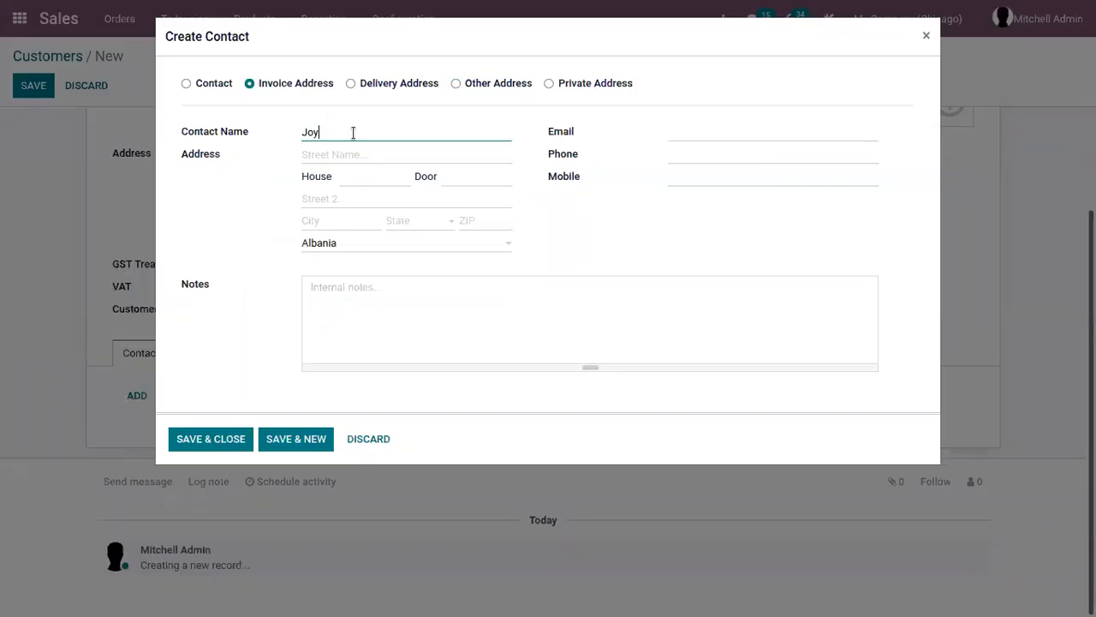
pyautogui.click(353, 155)
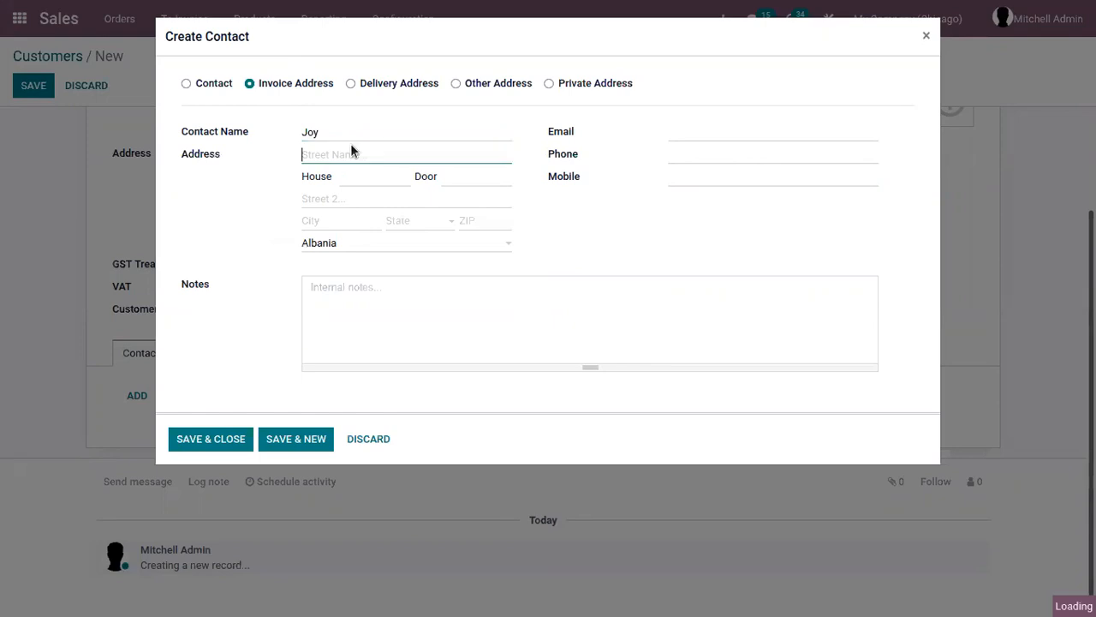
pyautogui.write('KMC')
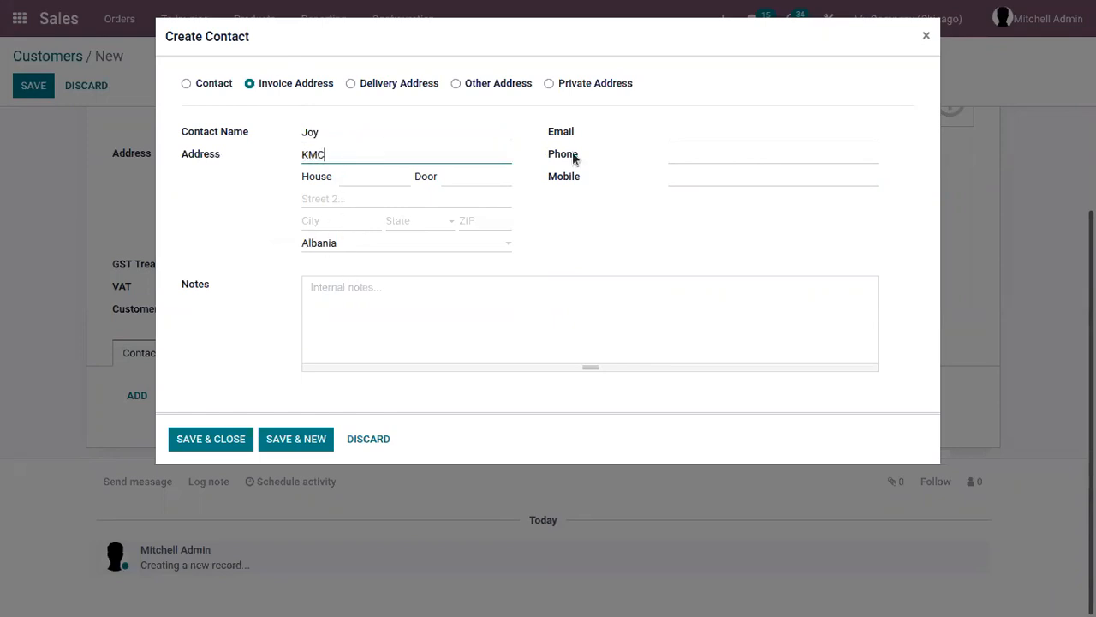
# Change the new contact's type to Delivery Address and save the contact
pyautogui.click(372, 81)
pyautogui.click(369, 84)
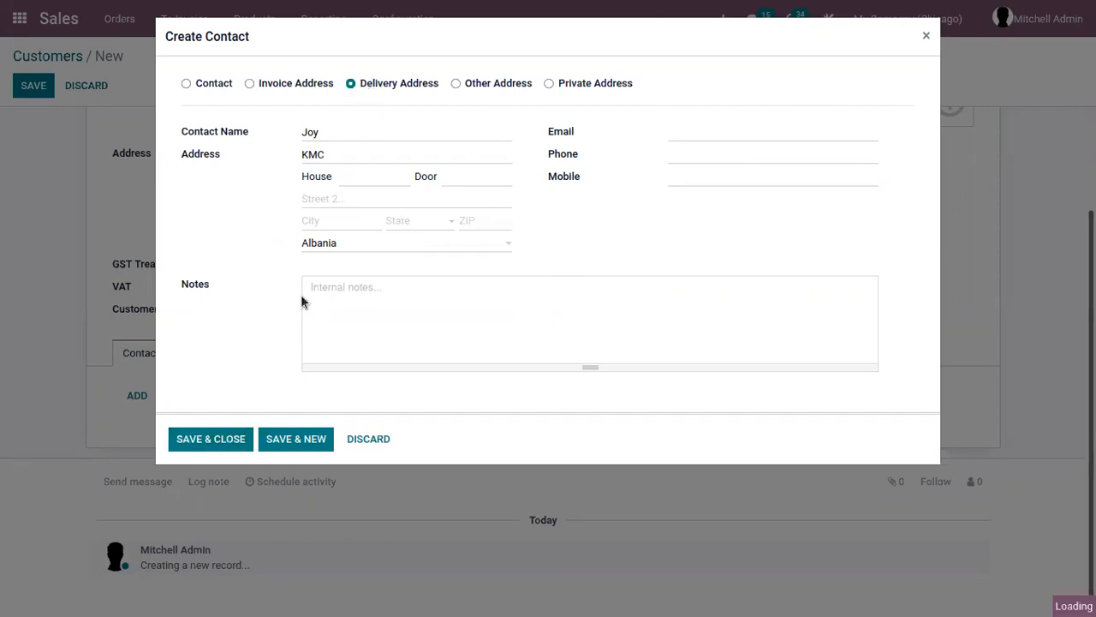
pyautogui.click(214, 444)
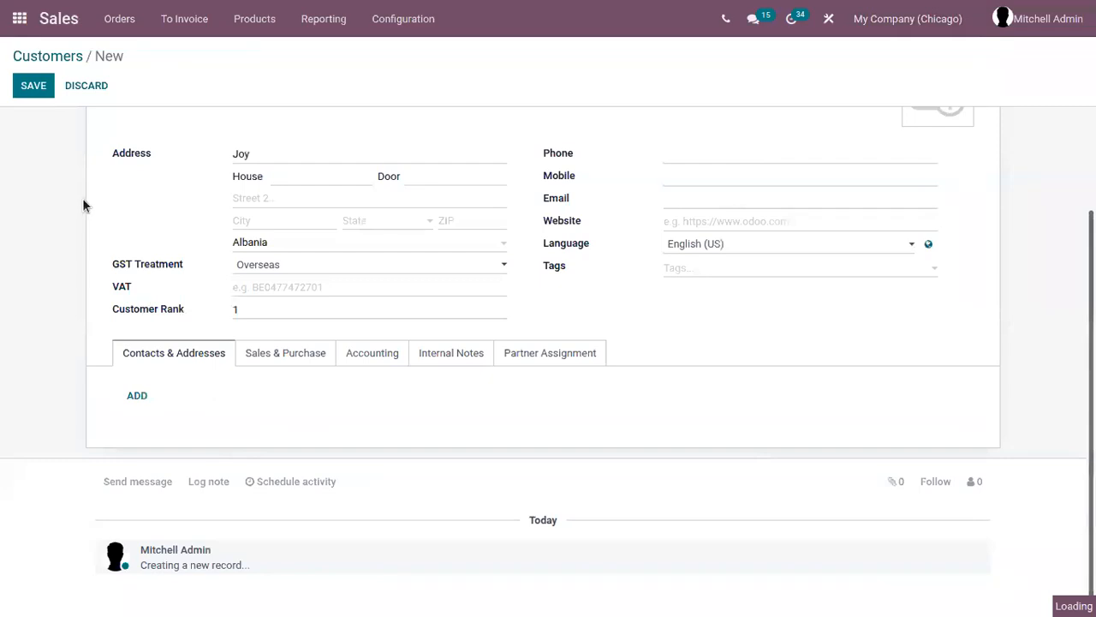
# Complete the customer record by entering the customer's name and clearing its street field, and save it
pyautogui.scroll(2, 243, 246)
pyautogui.click(38, 88)
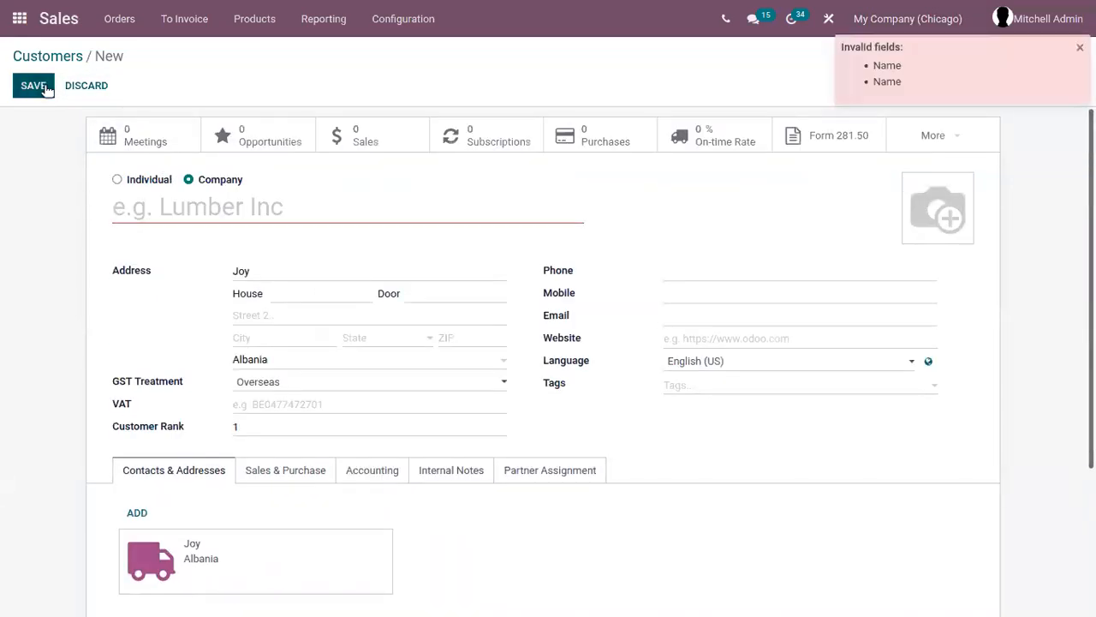
pyautogui.click(159, 205)
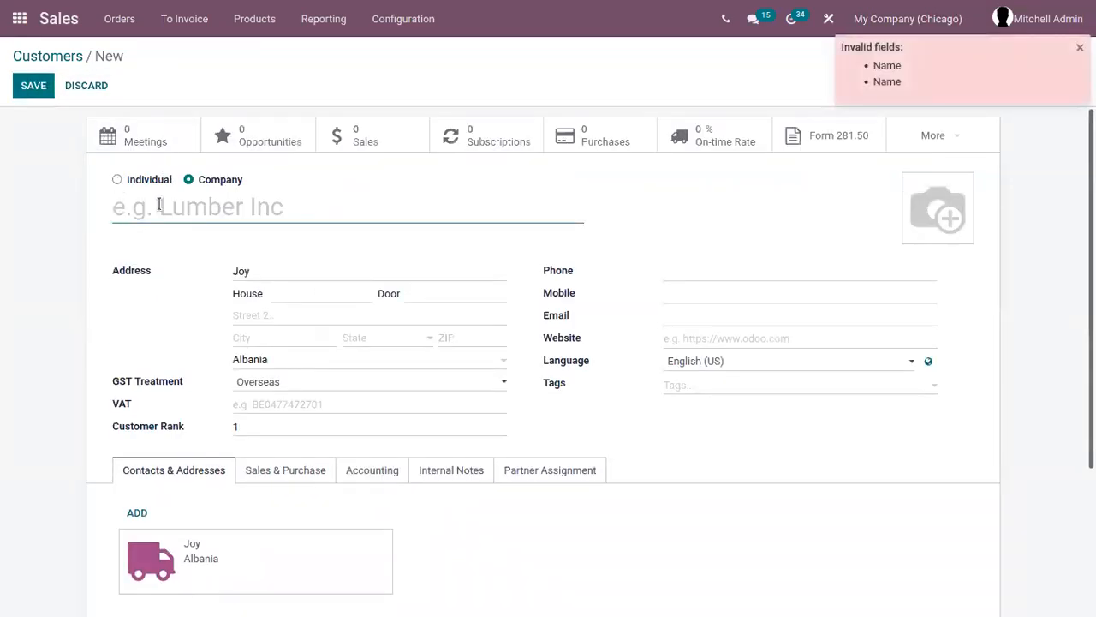
pyautogui.write('Joy')
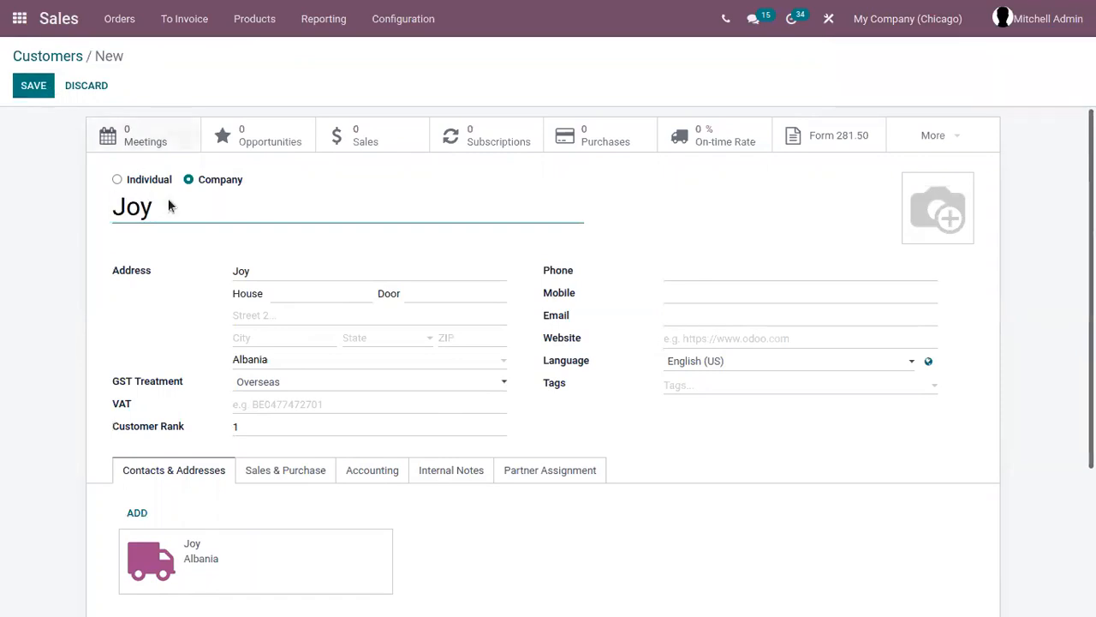
pyautogui.doubleClick(243, 271)
pyautogui.press('BackSpace')
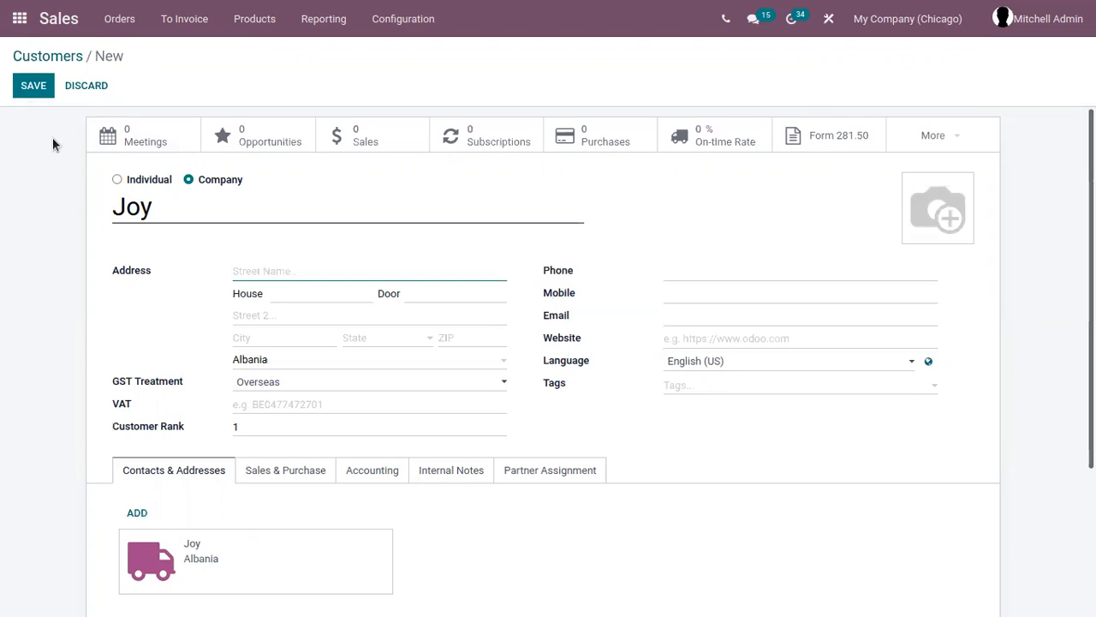
pyautogui.click(28, 87)
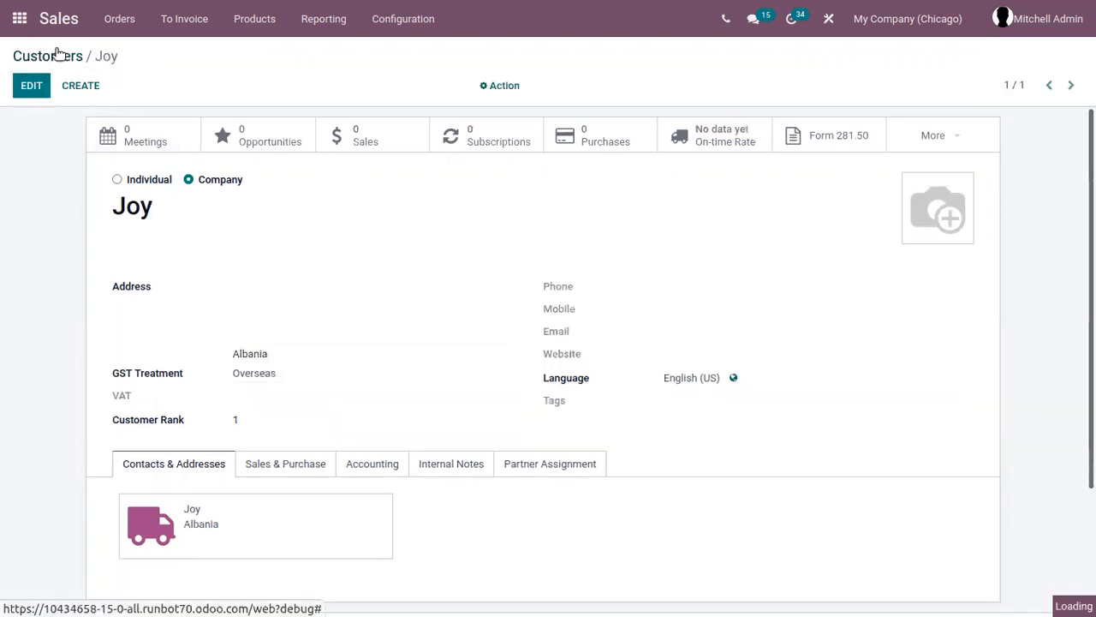
# Create a new sales order and set the newly created Albanian customer as its customer
pyautogui.click(118, 18)
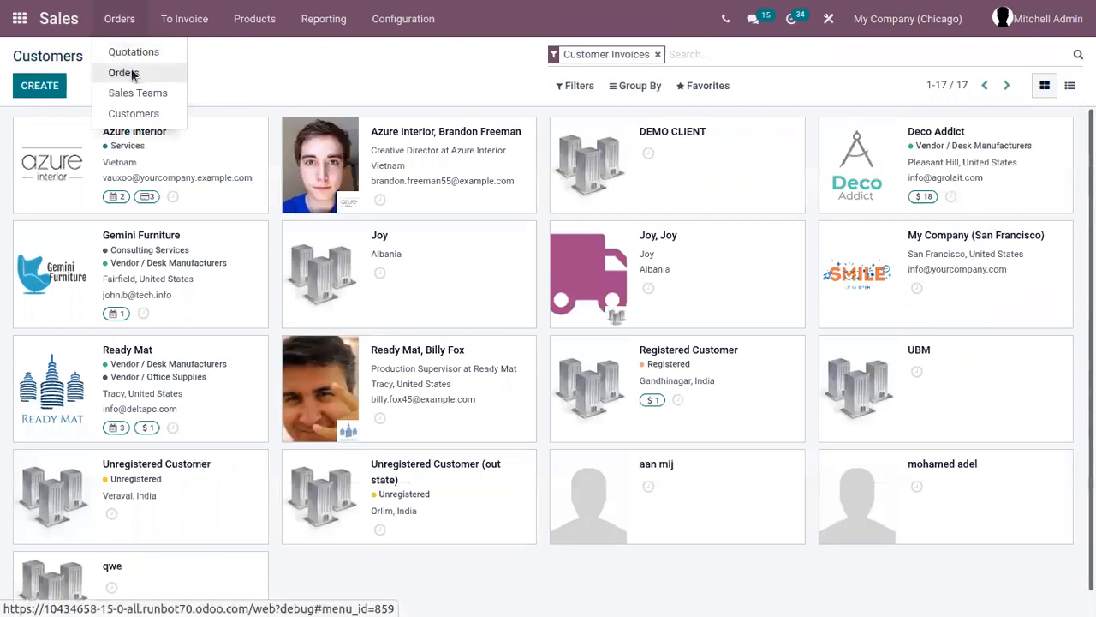
pyautogui.click(133, 74)
pyautogui.click(37, 84)
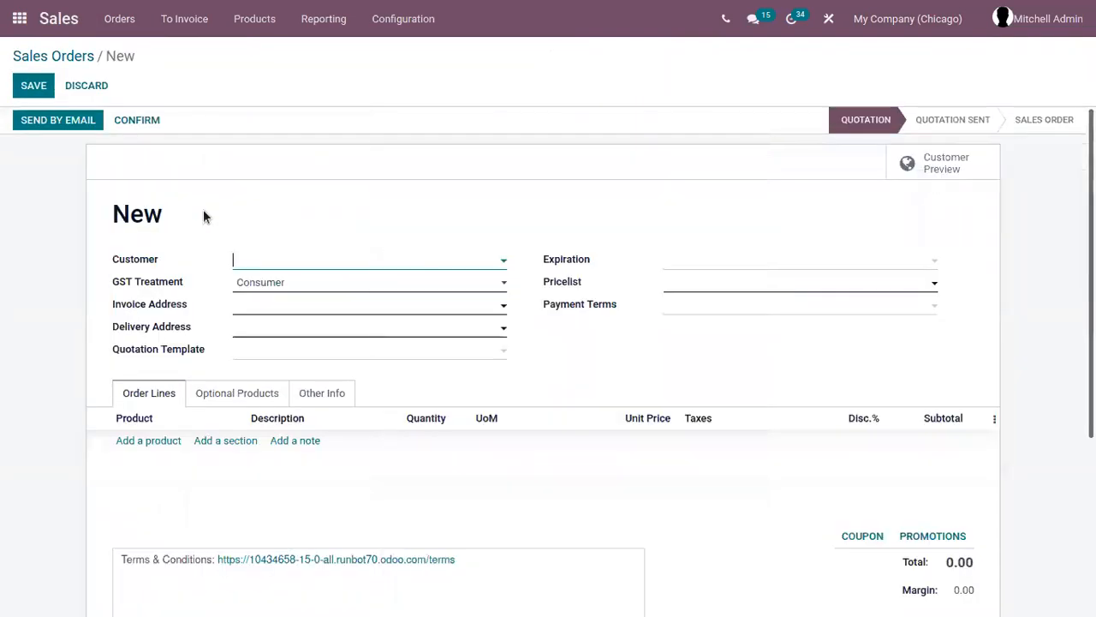
pyautogui.write('joy')
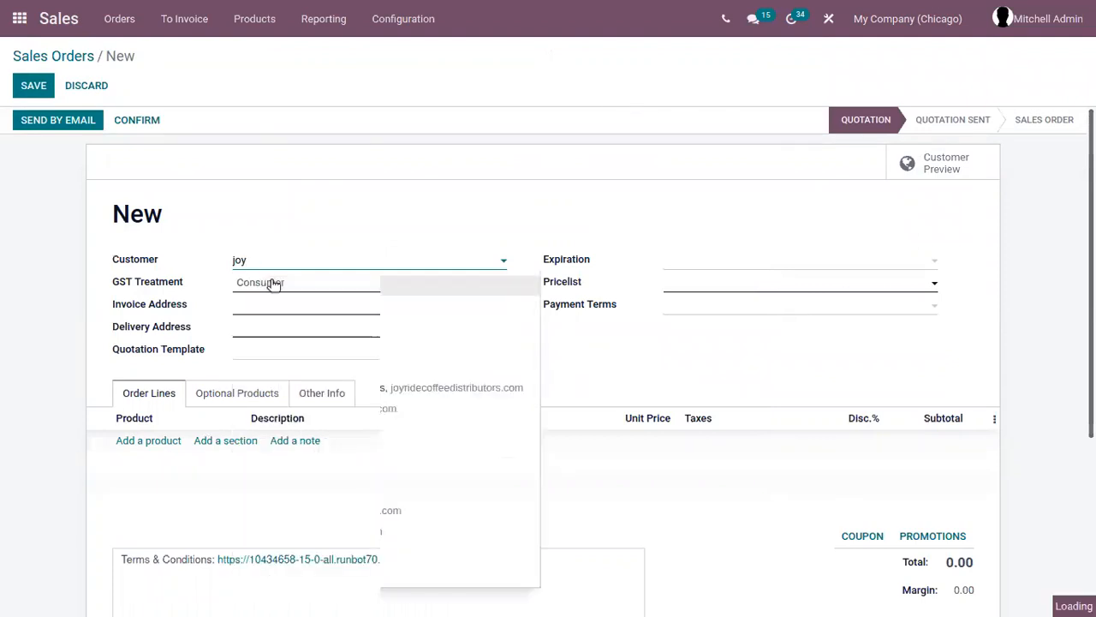
pyautogui.click(273, 285)
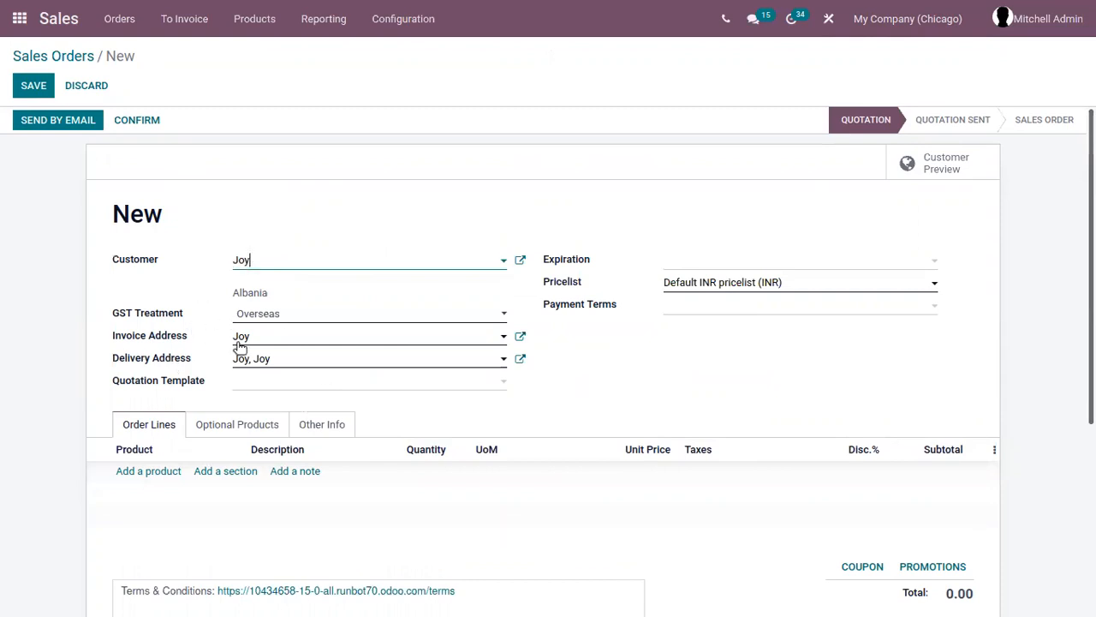
pyautogui.click(584, 203)
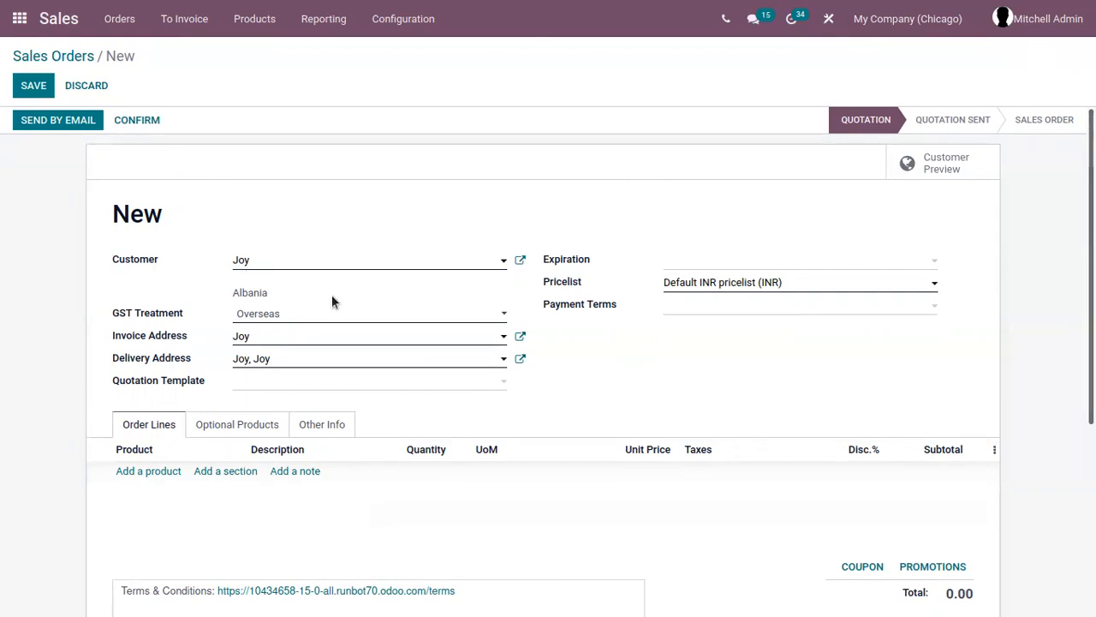